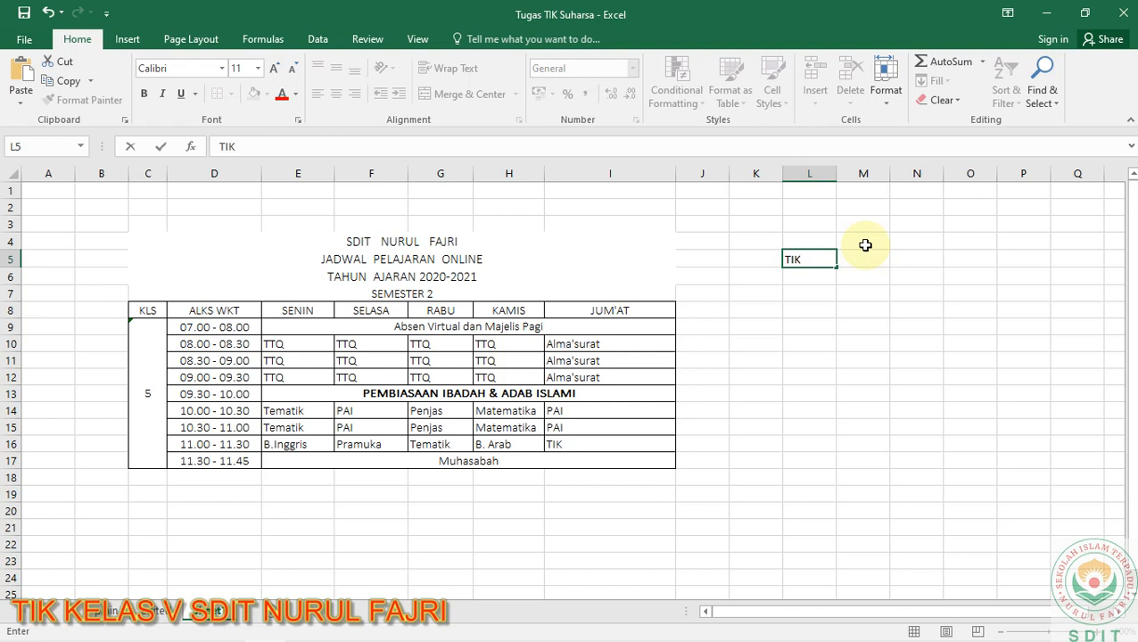
# Commit the TIK entry in cell L5 and clear the cell, removing a repeated TIK entry as well.
pyautogui.press('Return')
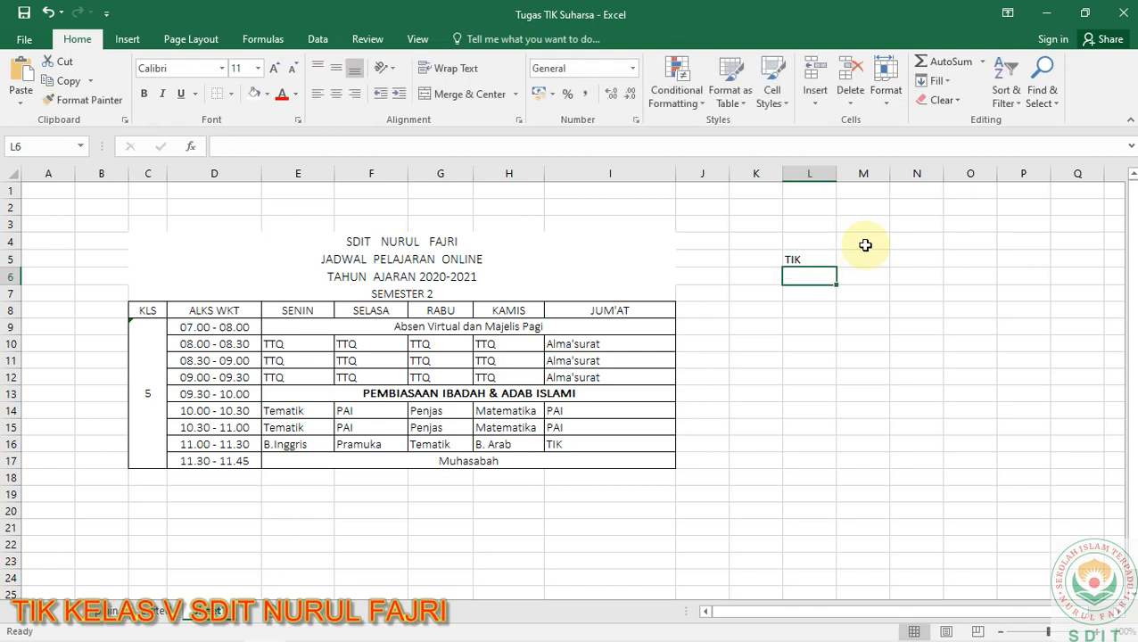
pyautogui.click(814, 259)
pyautogui.press('BackSpace')
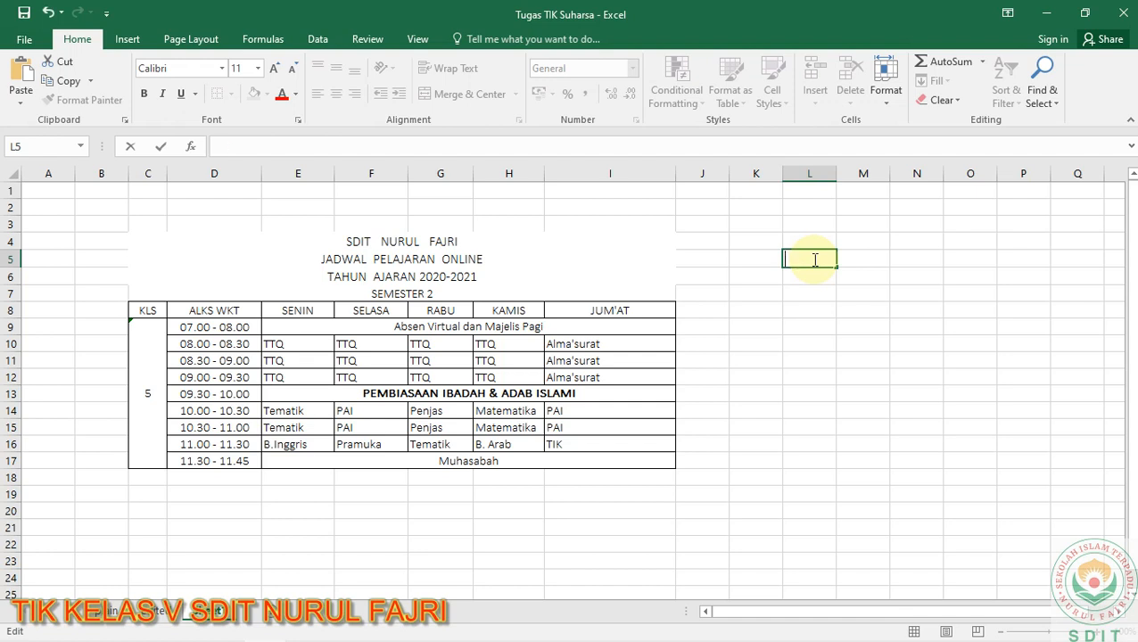
pyautogui.write('TIK')
pyautogui.press('BackSpace')
pyautogui.press('BackSpace')
pyautogui.press('BackSpace')
# Enter TIK in cell L7, committing it by moving up one cell, and reselect L7.
pyautogui.click(805, 293)
pyautogui.write('TIK')
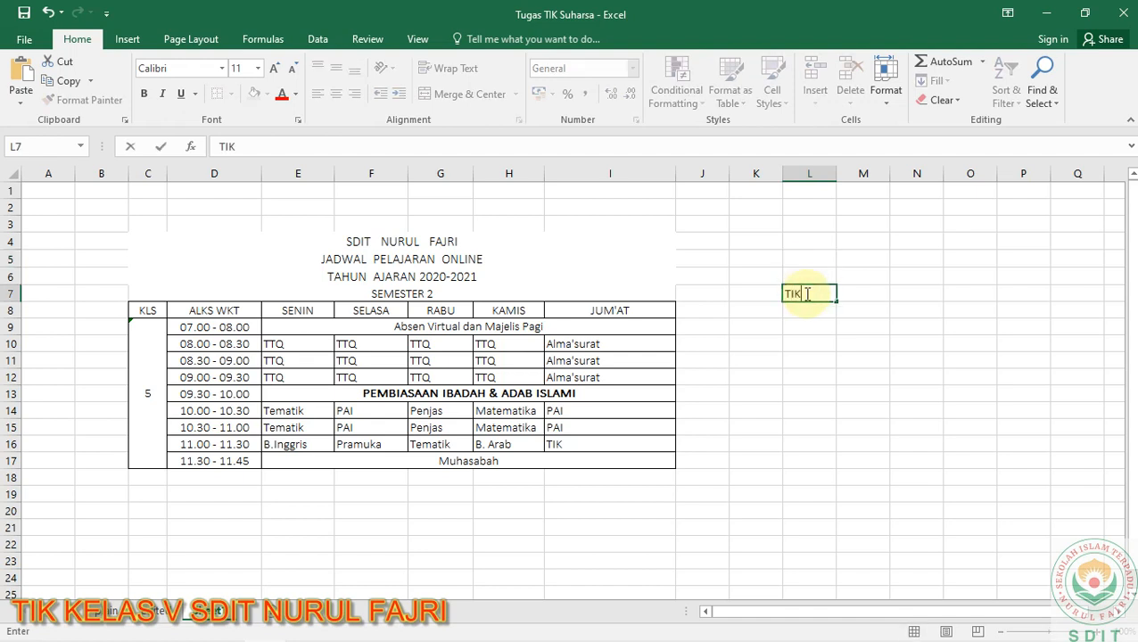
pyautogui.press('Up')
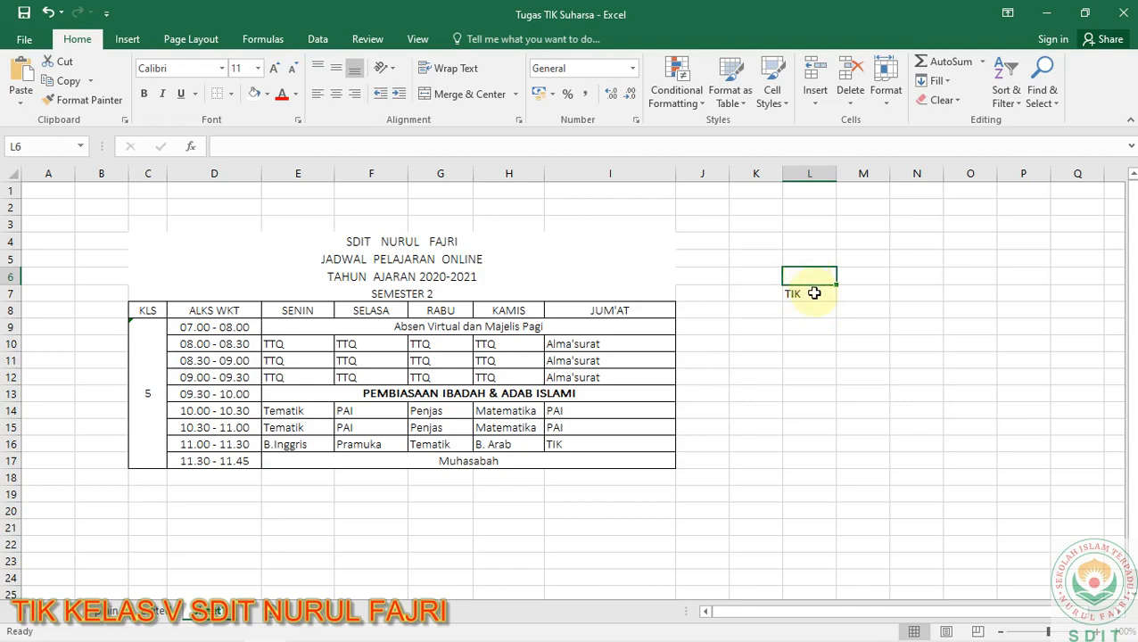
pyautogui.click(813, 293)
pyautogui.hotkey('alt', 'Tab')
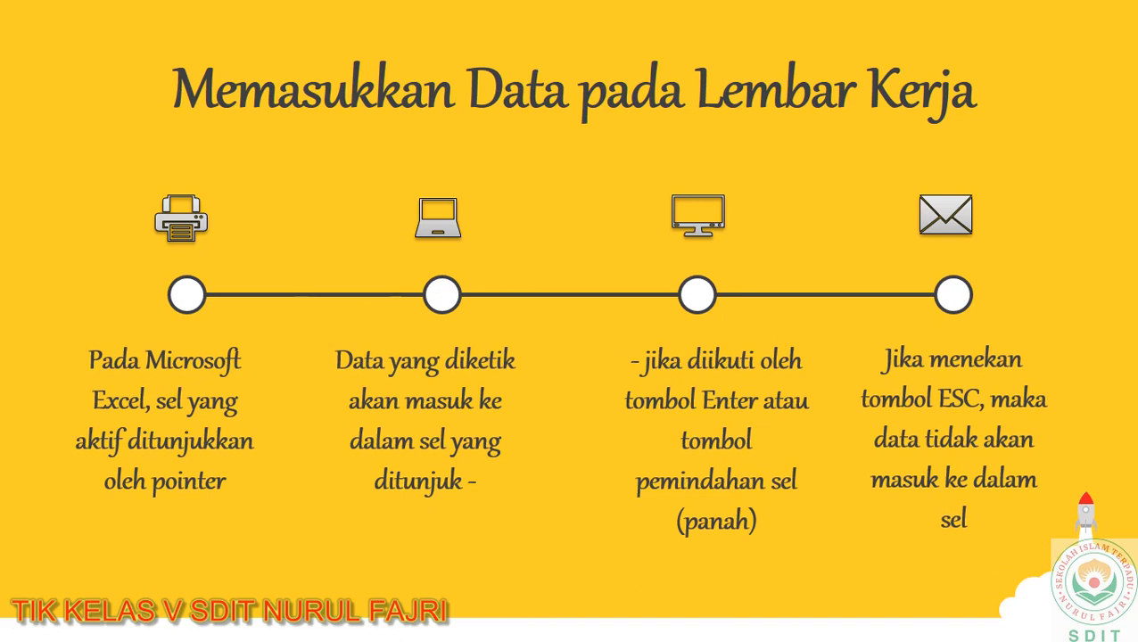
pyautogui.hotkey('alt', 'Tab')
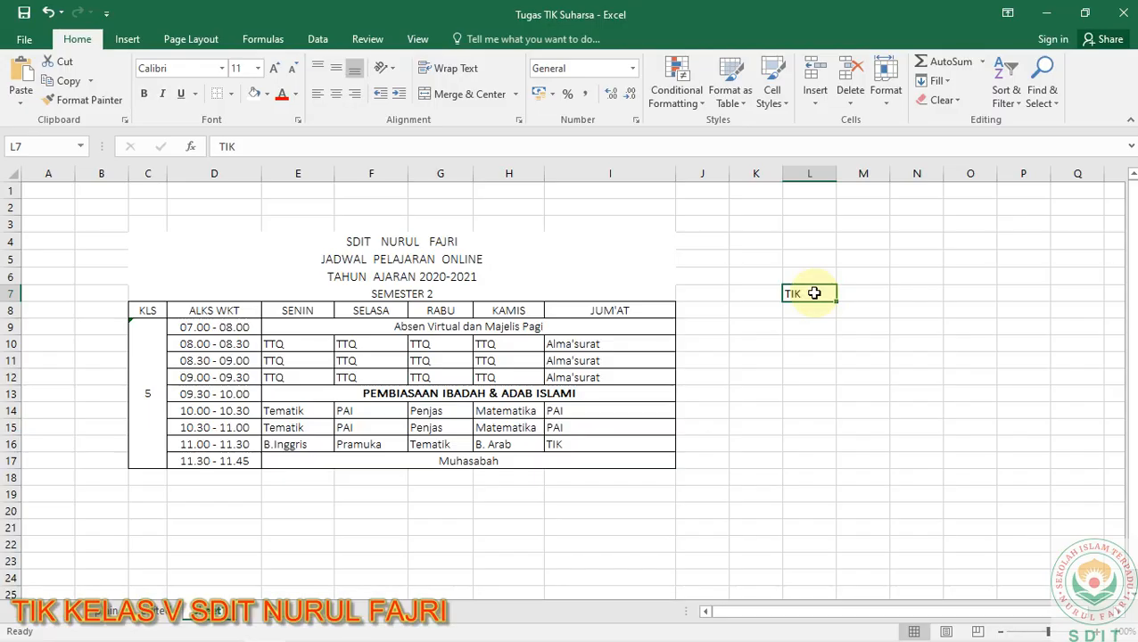
# Delete the TIK entry from cell L7 and move down to cell L8.
pyautogui.click(810, 310)
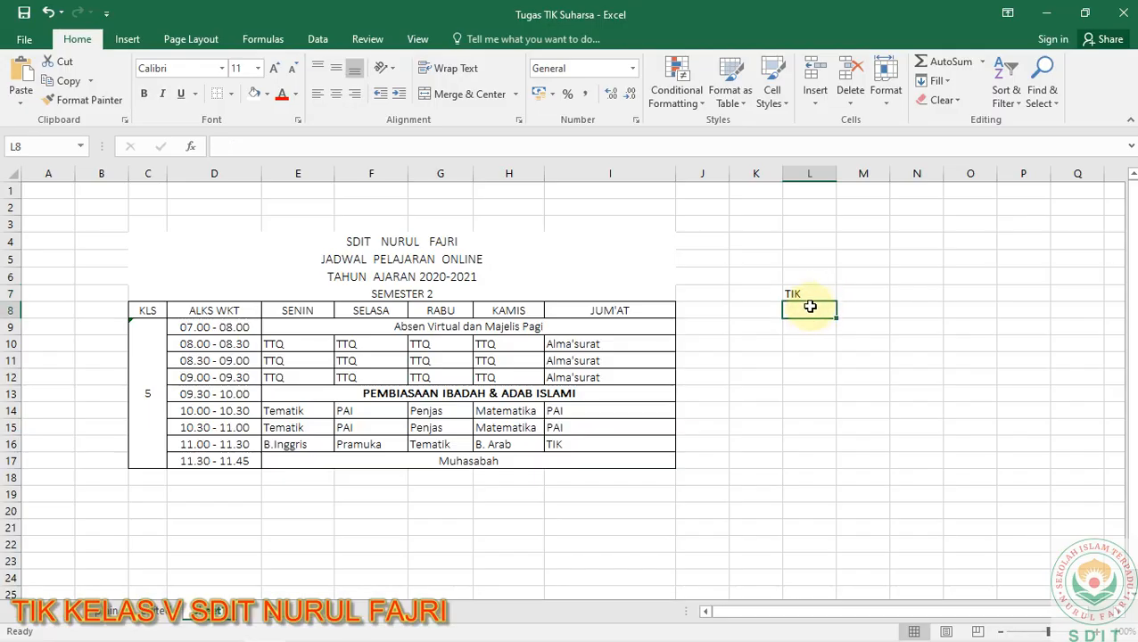
pyautogui.doubleClick(812, 301)
pyautogui.click(811, 300)
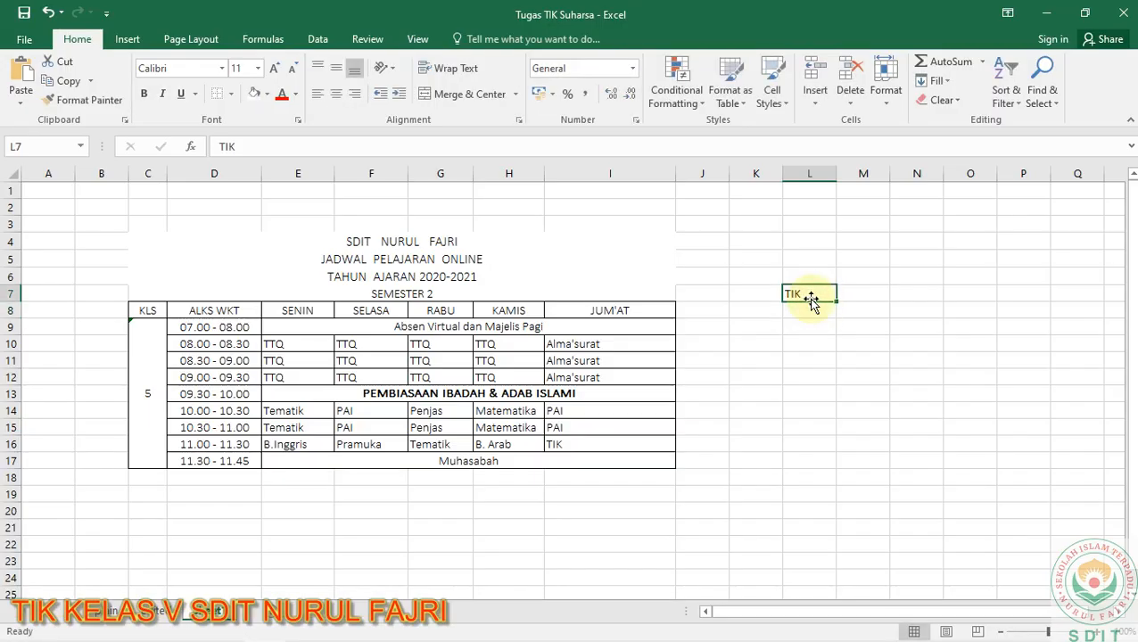
pyautogui.press('BackSpace')
pyautogui.press('Return')
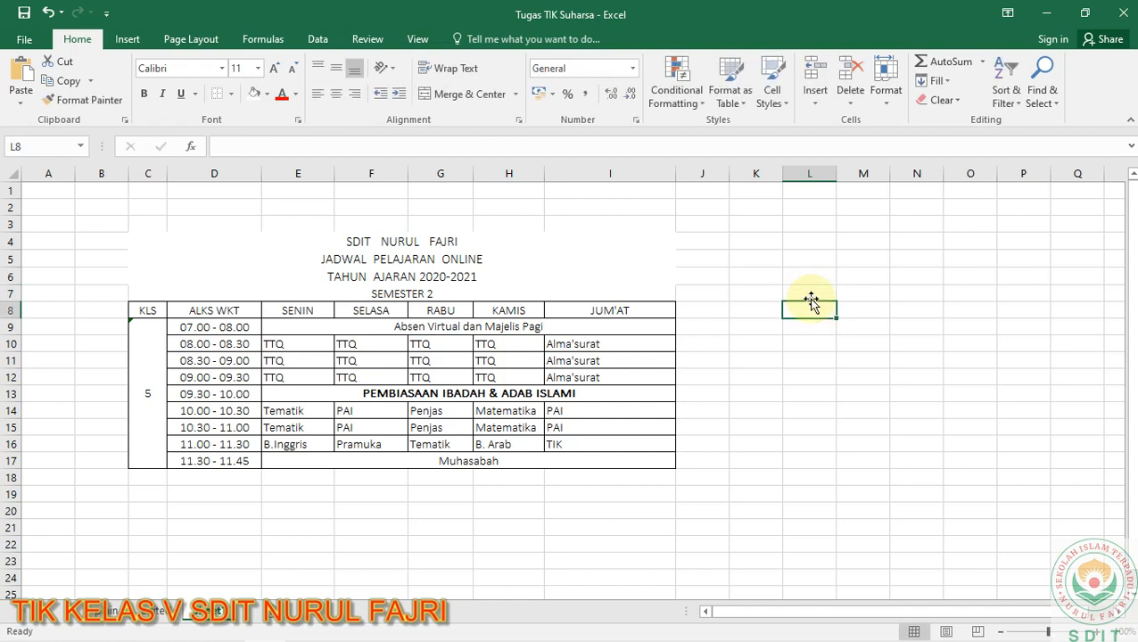
# Start a TIK entry in cell L8 and discard it without committing.
pyautogui.write('TIK')
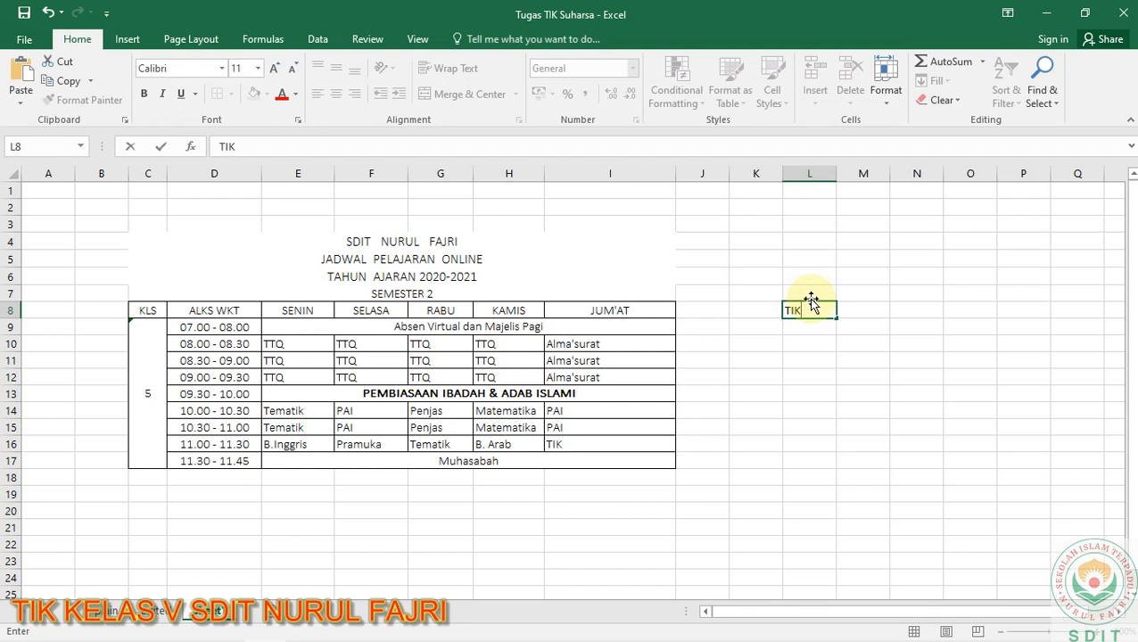
pyautogui.press('Escape')
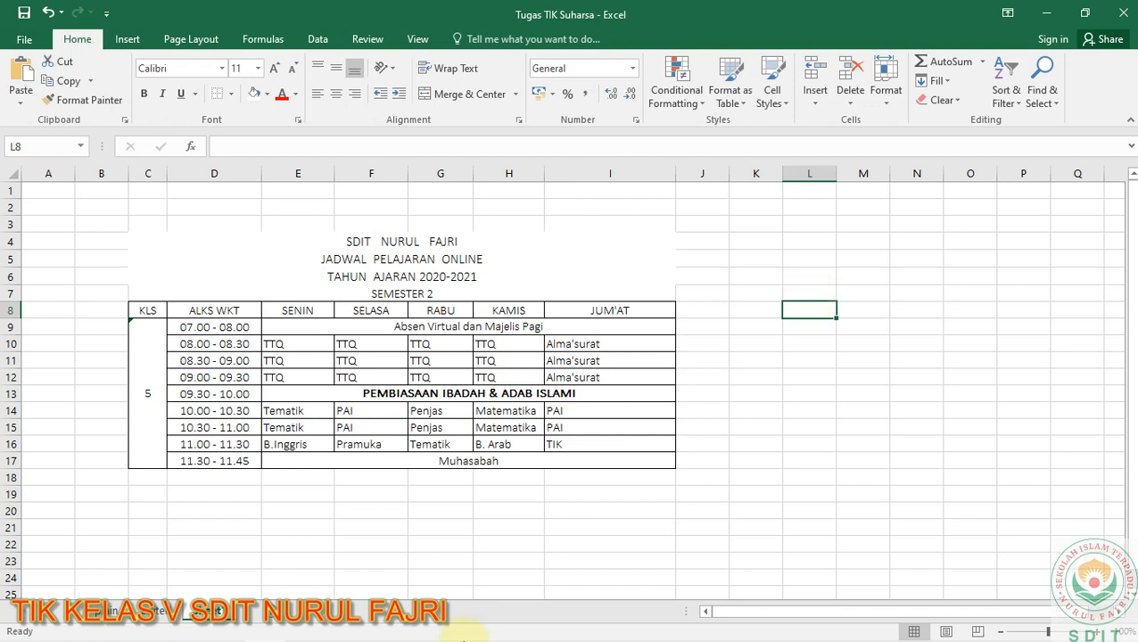
# Open the Windows On-Screen Keyboard from the recent system searches.
pyautogui.moveTo(464, 639)
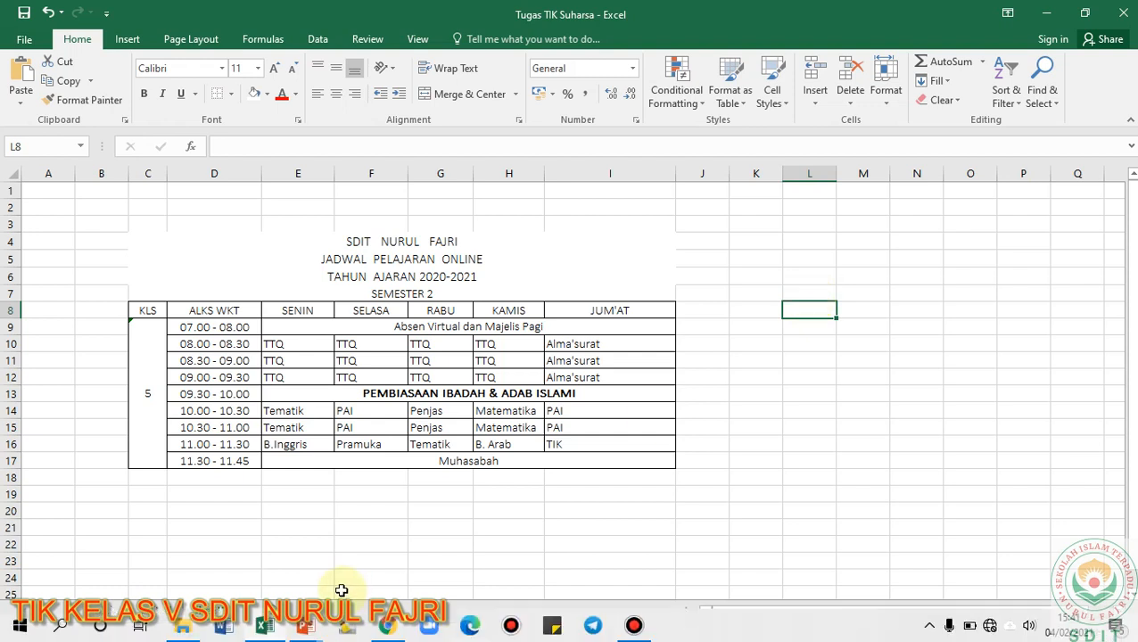
pyautogui.click(62, 628)
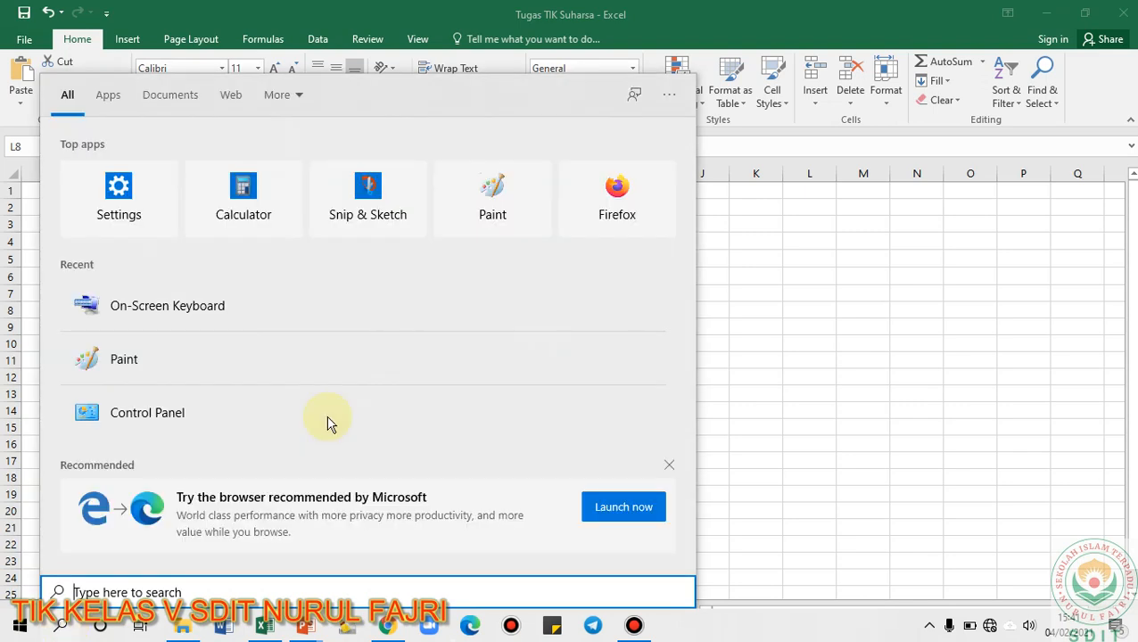
pyautogui.click(223, 323)
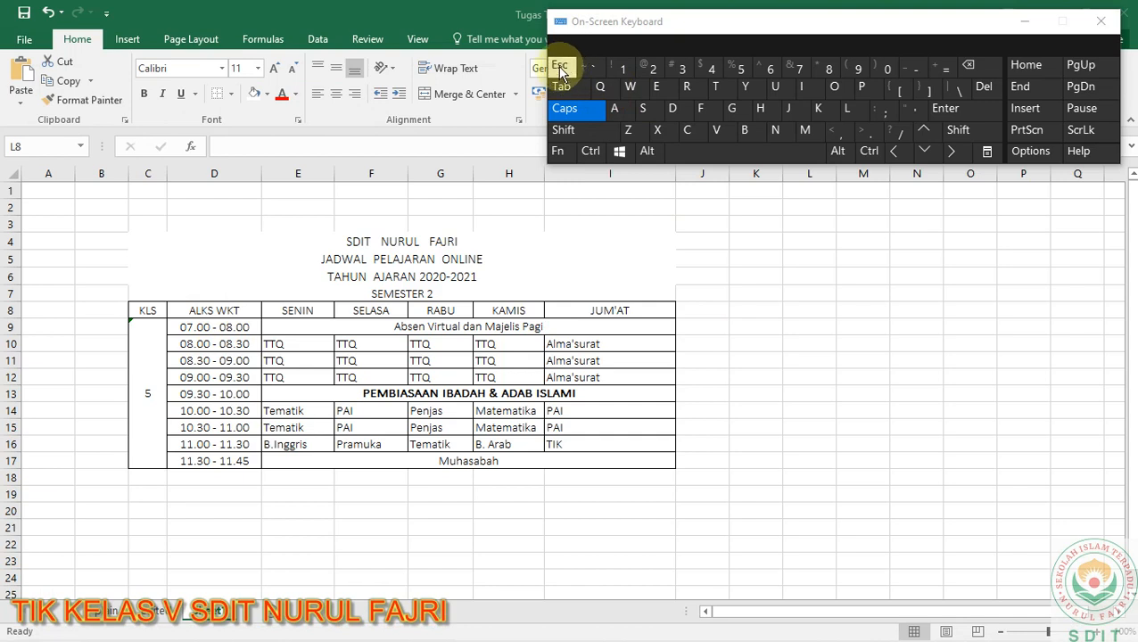
# Start an UP entry in cell K9 and cancel it using the On-Screen Keyboard.
pyautogui.click(772, 325)
pyautogui.click(757, 325)
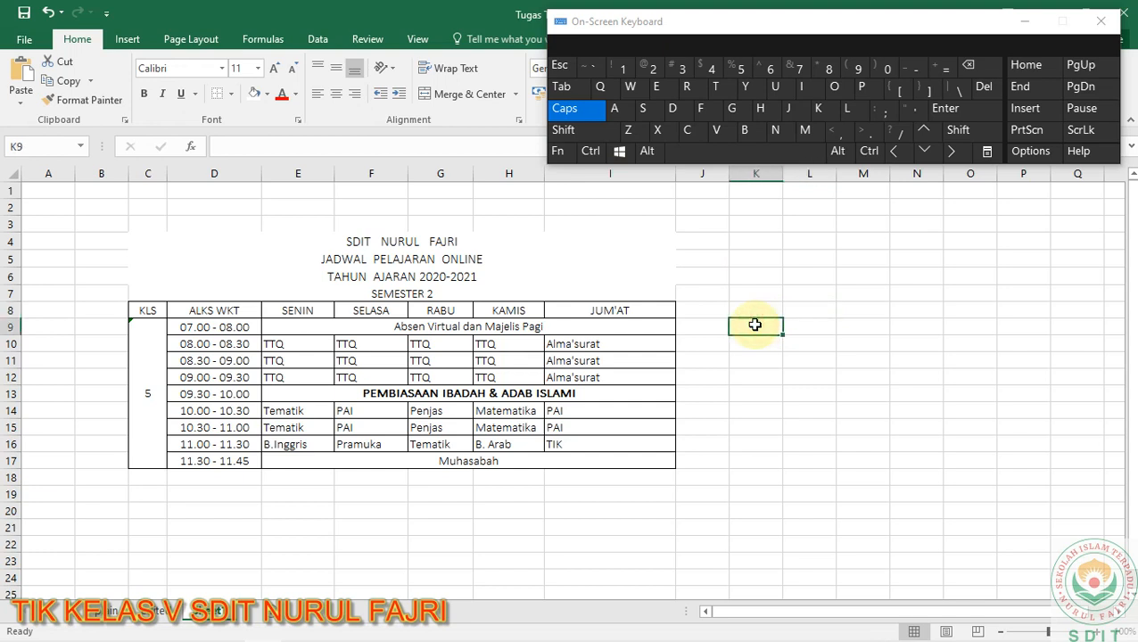
pyautogui.write('UP')
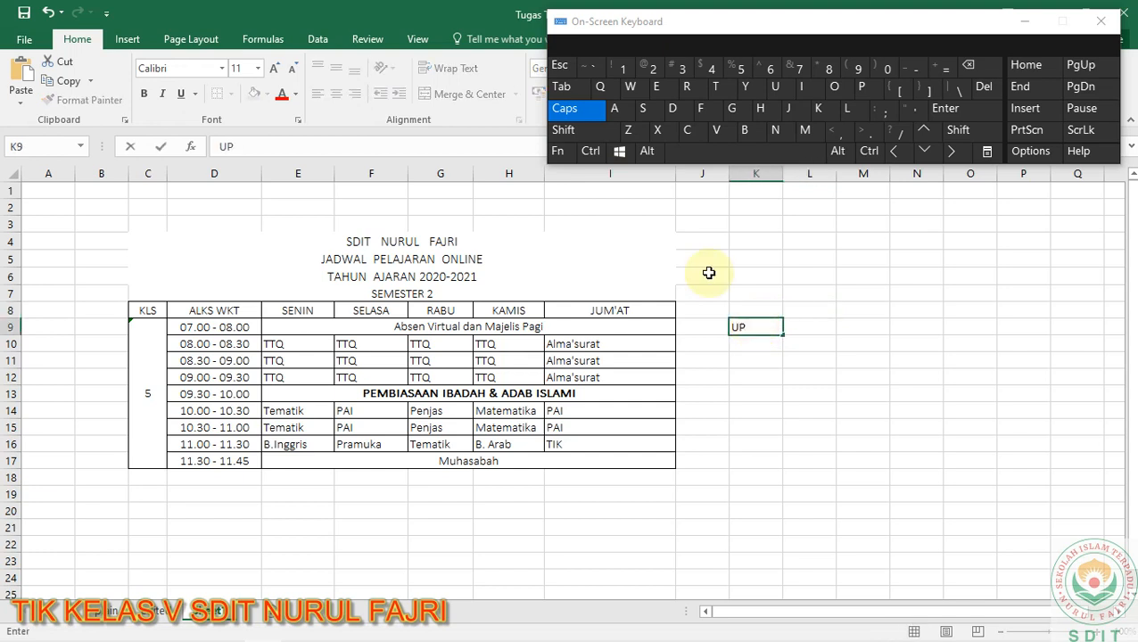
pyautogui.click(561, 66)
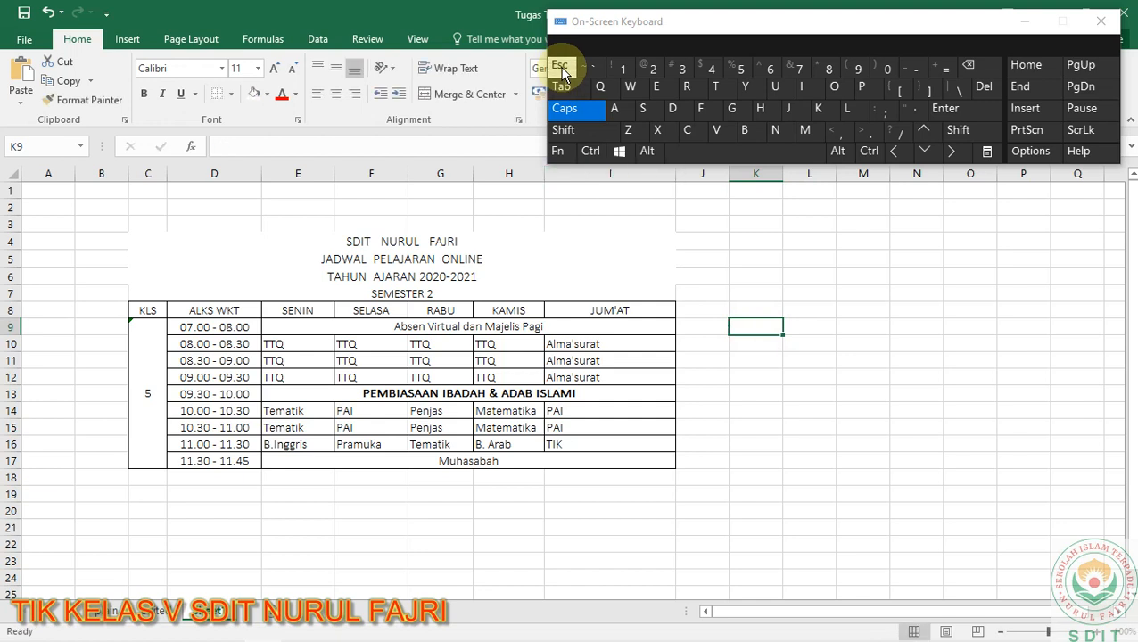
# Enter UP in cell K7, committing it by moving right one cell with the On-Screen Keyboard.
pyautogui.click(754, 291)
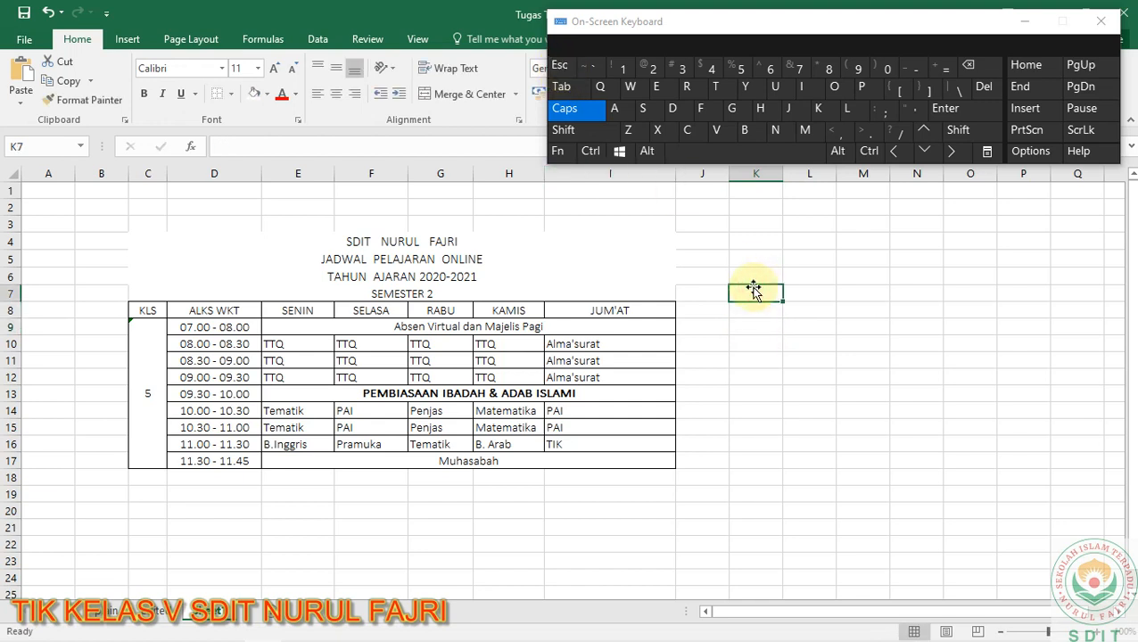
pyautogui.write('UP')
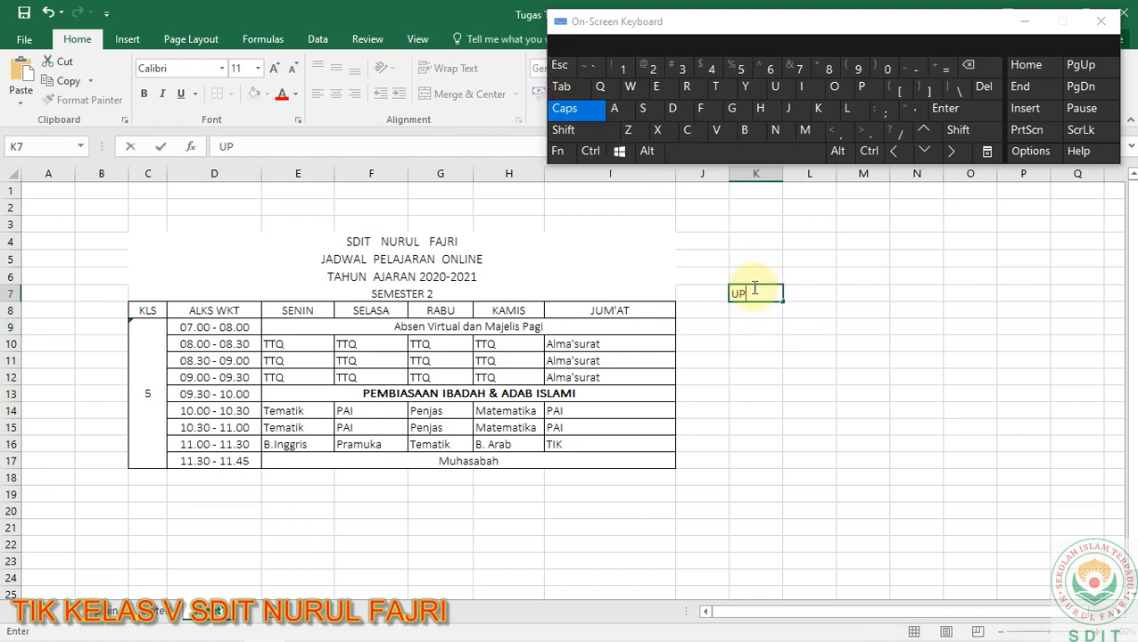
pyautogui.click(949, 154)
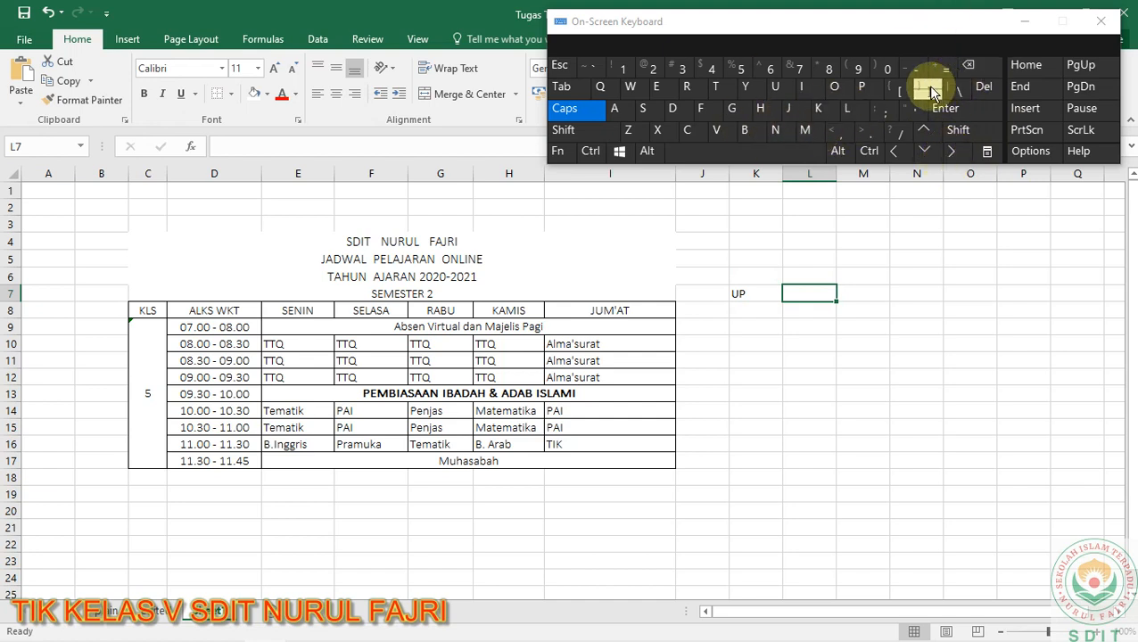
# Close the On-Screen Keyboard and clear the UP entry from cell K7.
pyautogui.click(1100, 21)
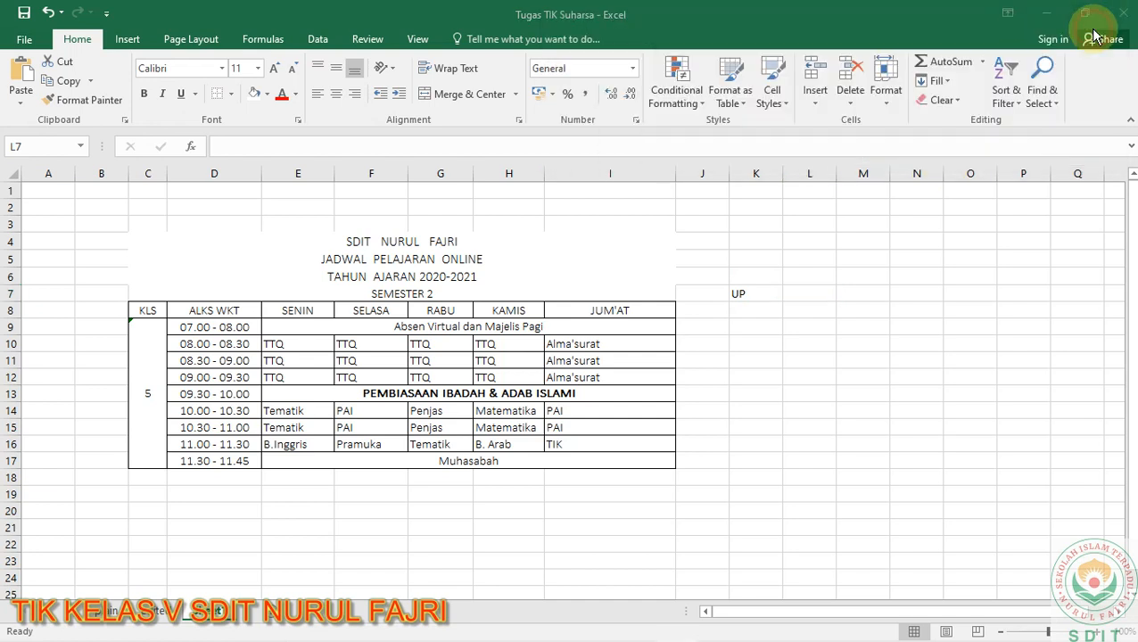
pyautogui.click(750, 299)
pyautogui.press('BackSpace')
pyautogui.hotkey('alt', 'Tab')
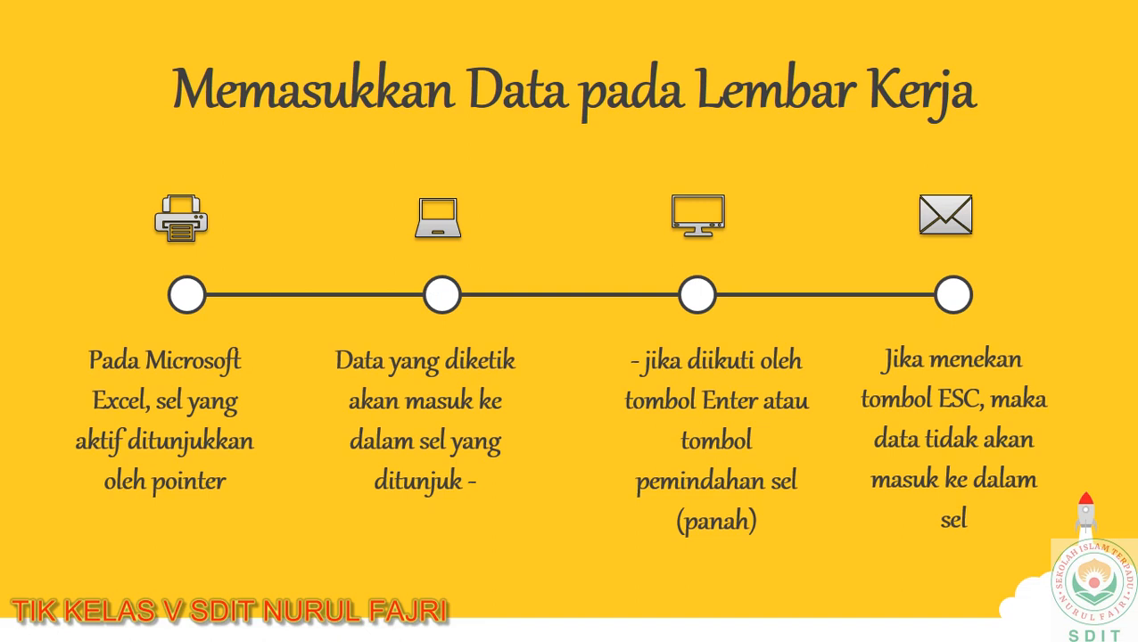
pyautogui.press('Right')
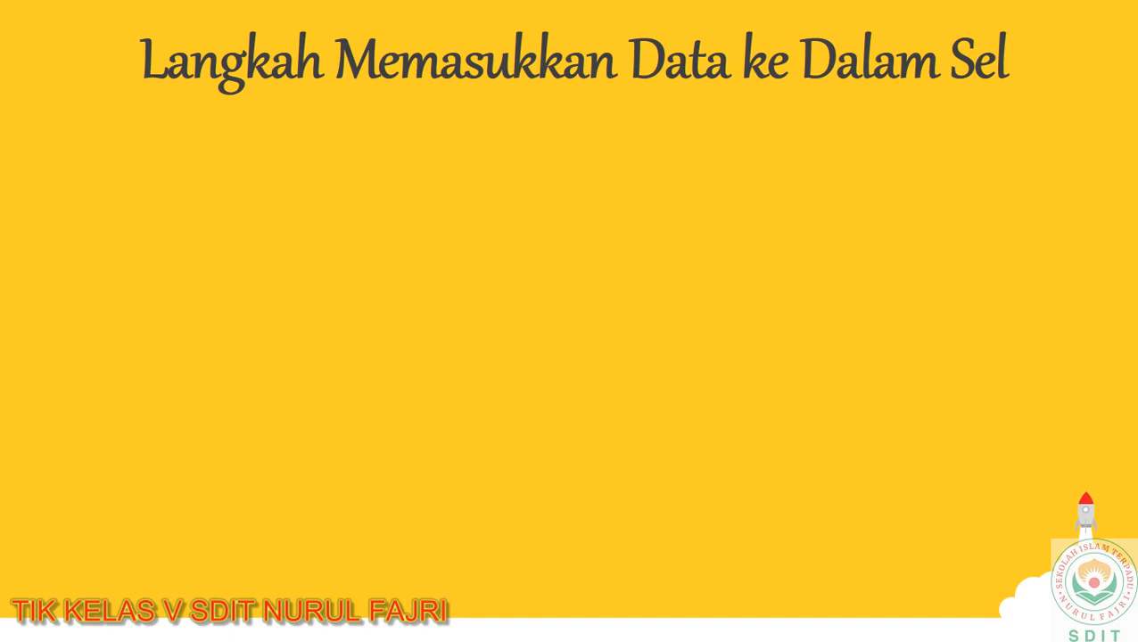
pyautogui.press('Right')
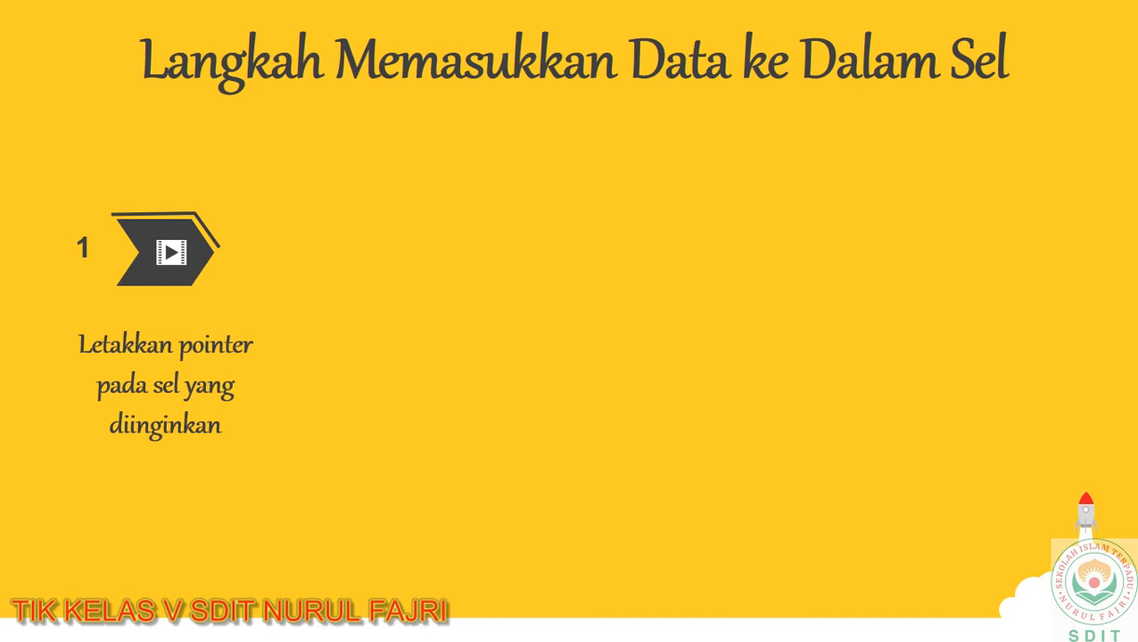
pyautogui.press('Right')
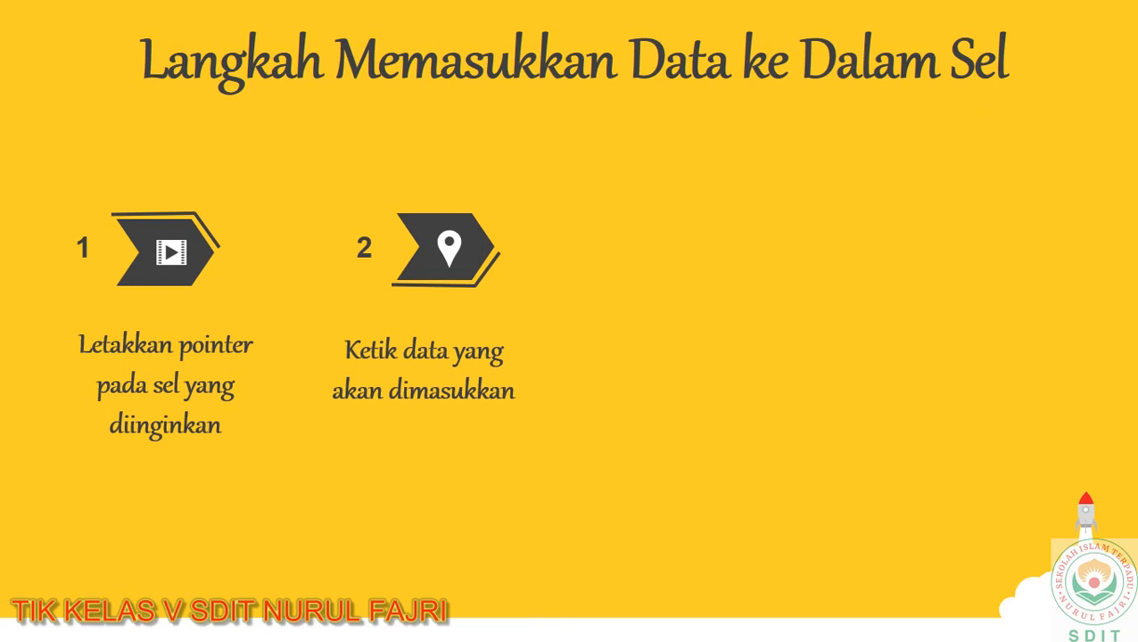
pyautogui.press('Right')
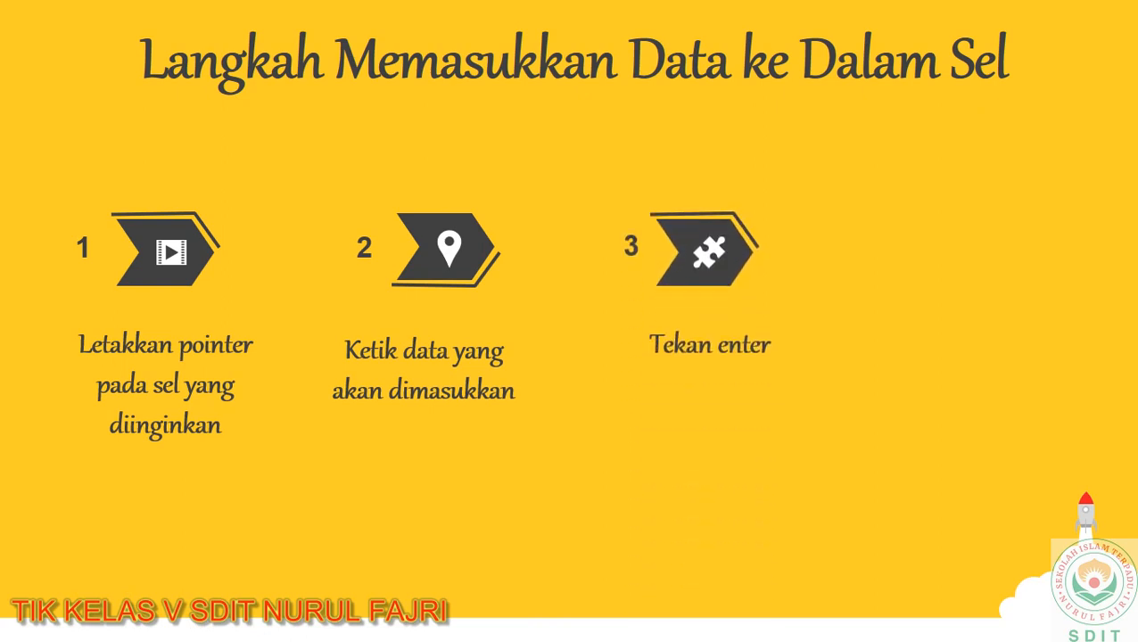
pyautogui.press('Right')
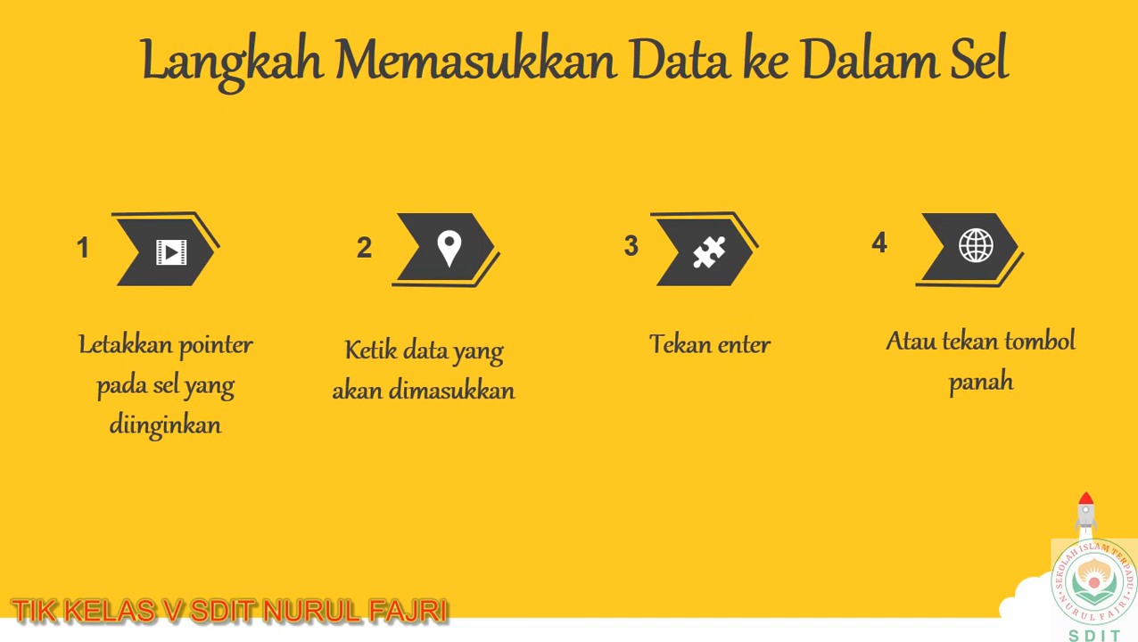
pyautogui.hotkey('alt', 'Tab')
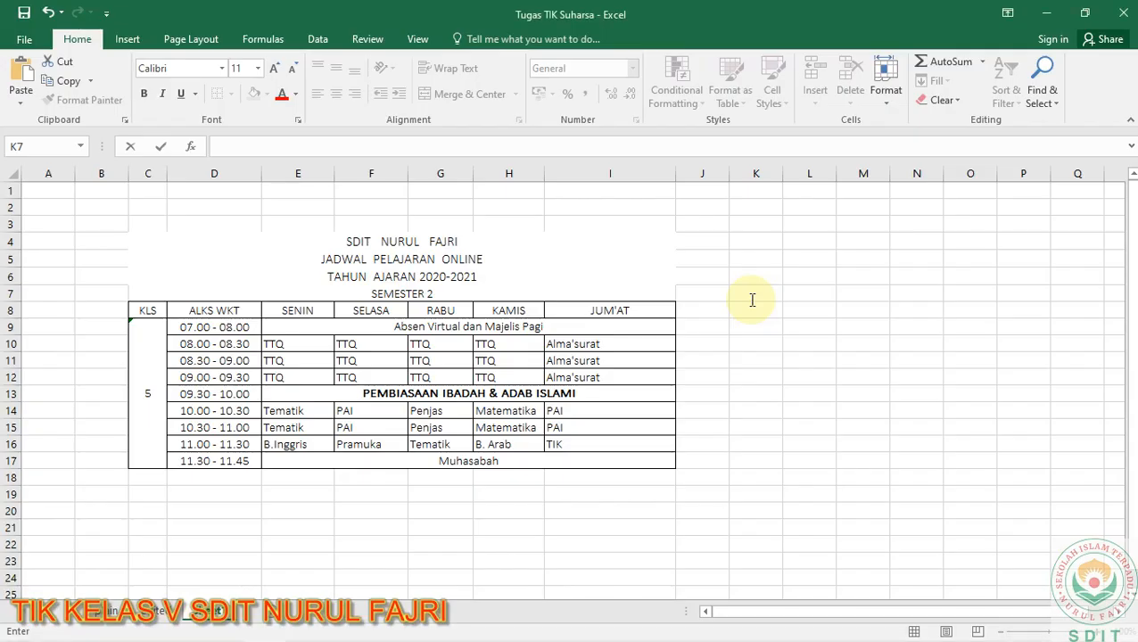
# Select cell A1 and advance the selection down to cell A2.
pyautogui.click(753, 300)
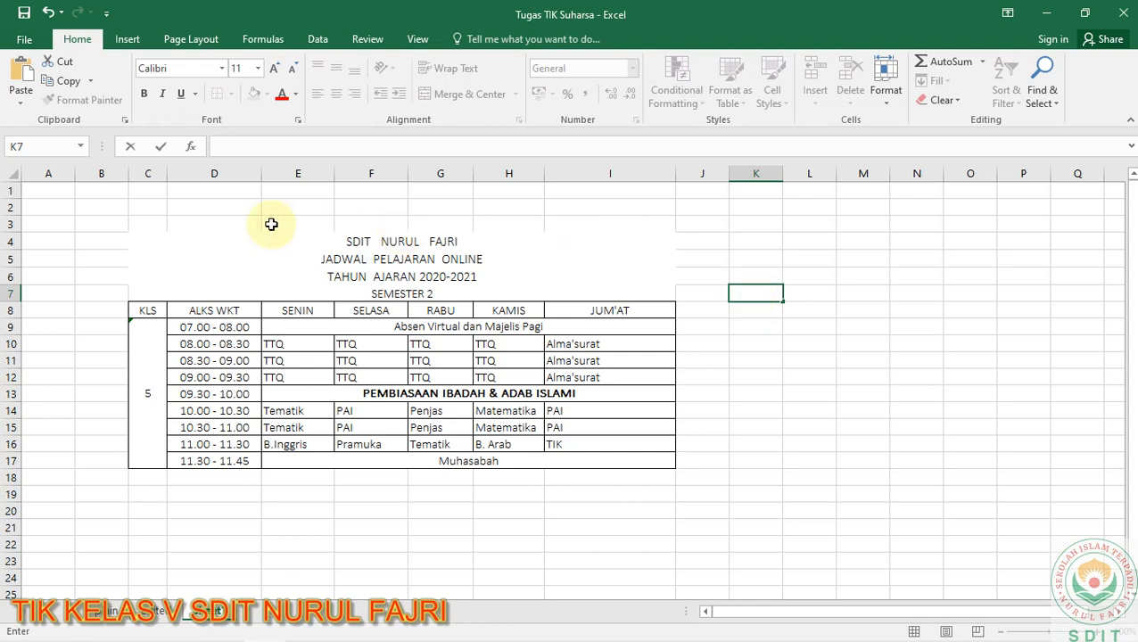
pyautogui.click(64, 197)
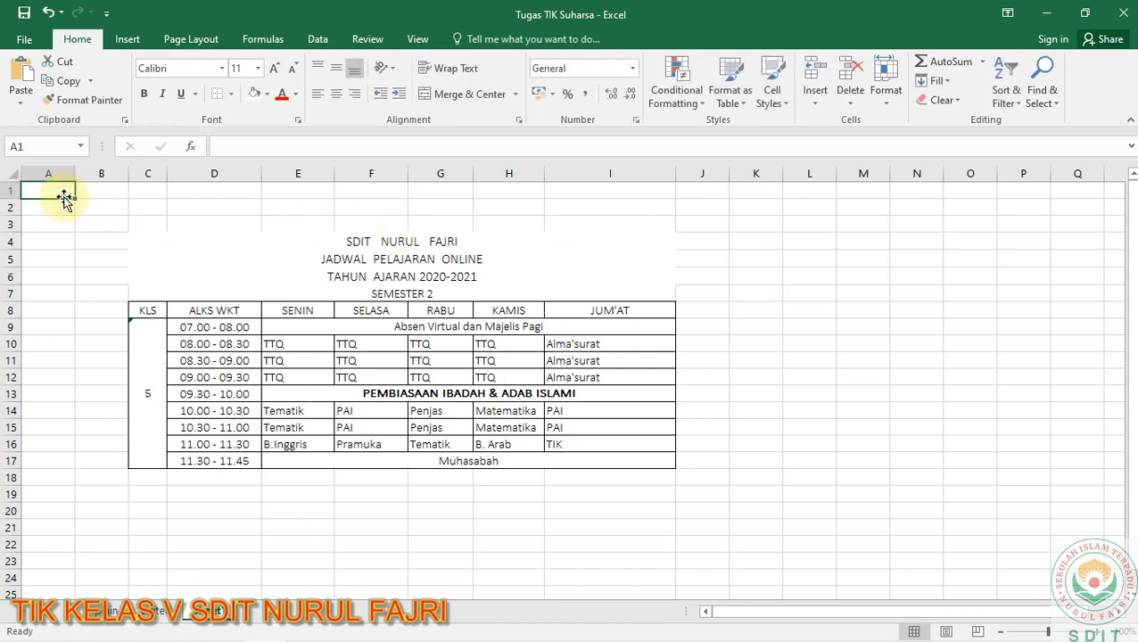
pyautogui.press('Return')
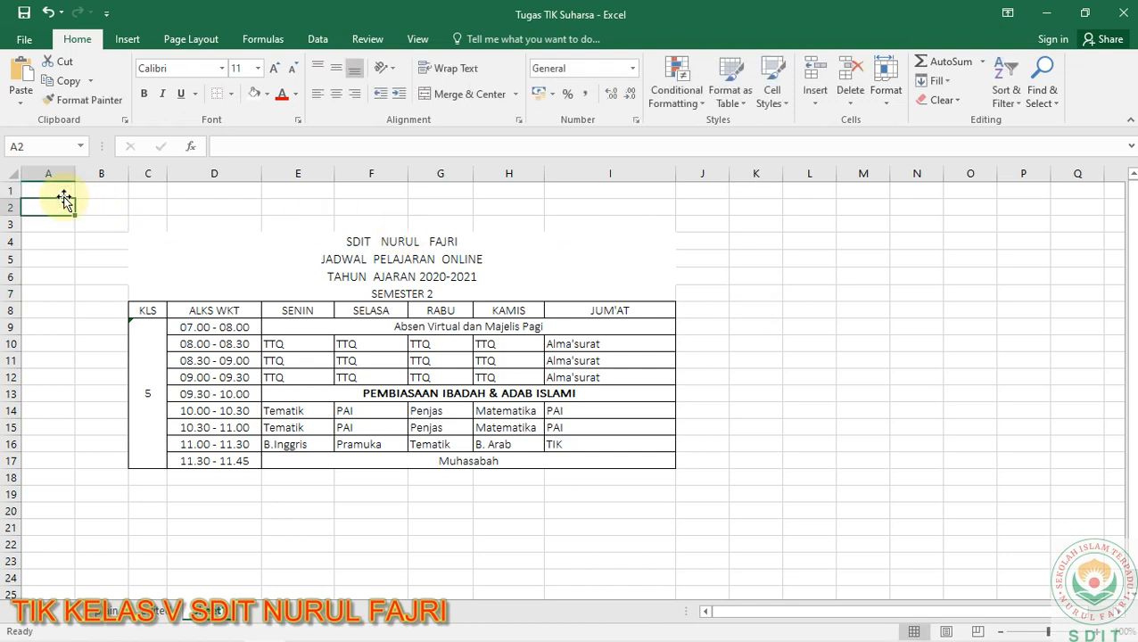
# Select cell J4 and move the active cell one at a time through its neighbours, ending at K4.
pyautogui.click(698, 239)
pyautogui.press('Right')
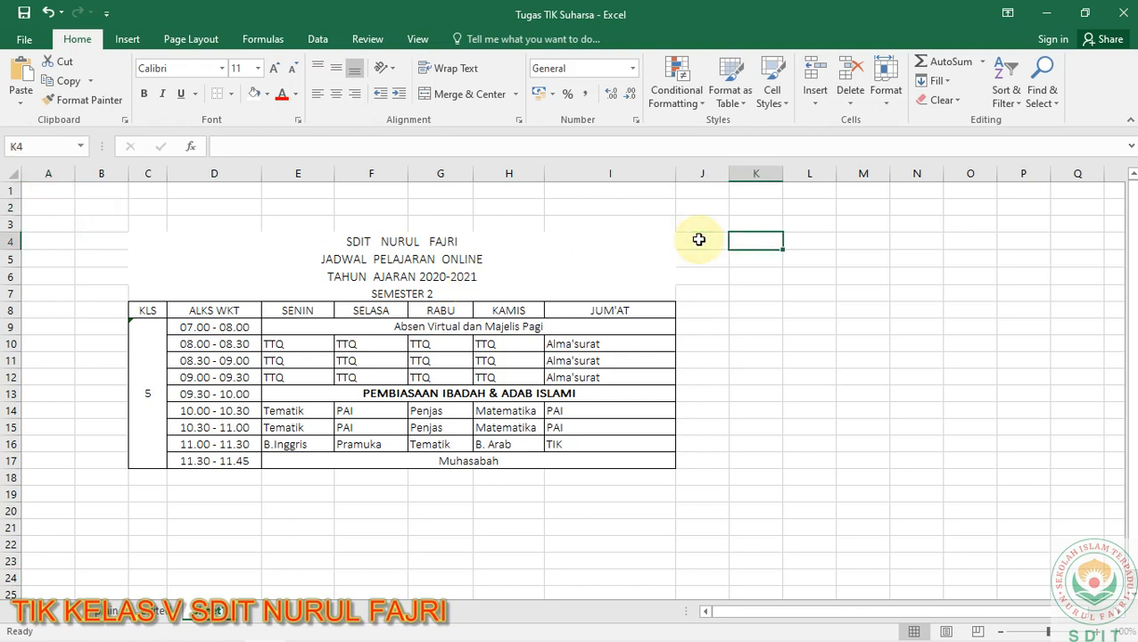
pyautogui.press('Up')
pyautogui.press('Down')
pyautogui.press('Left')
pyautogui.press('Up')
pyautogui.press('Left')
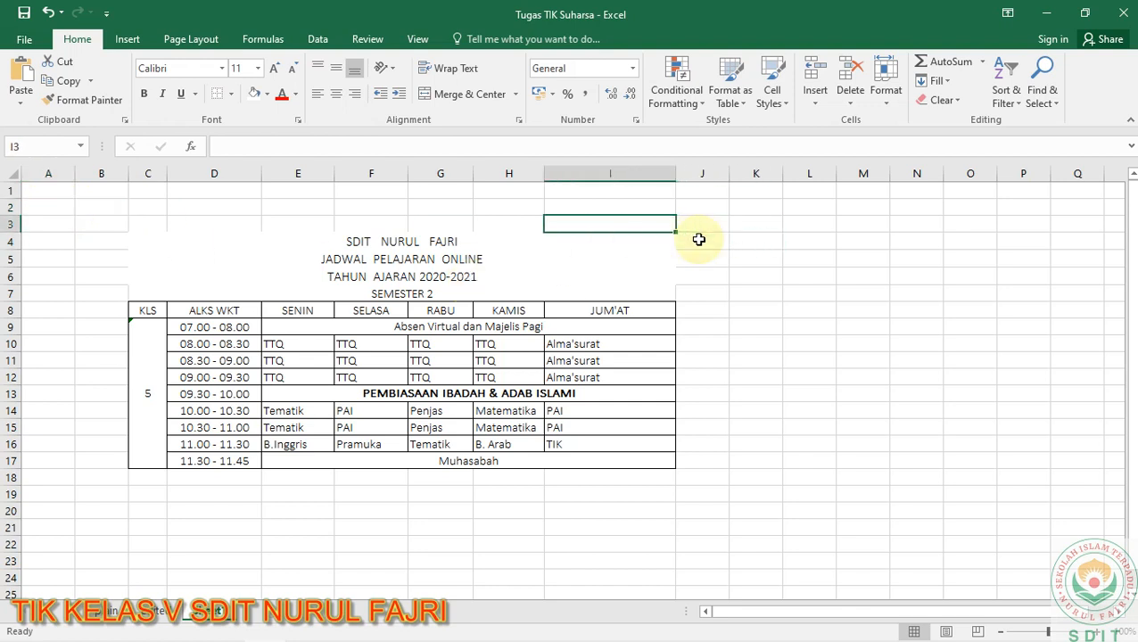
pyautogui.press('Down')
pyautogui.press('Right')
pyautogui.press('Right')
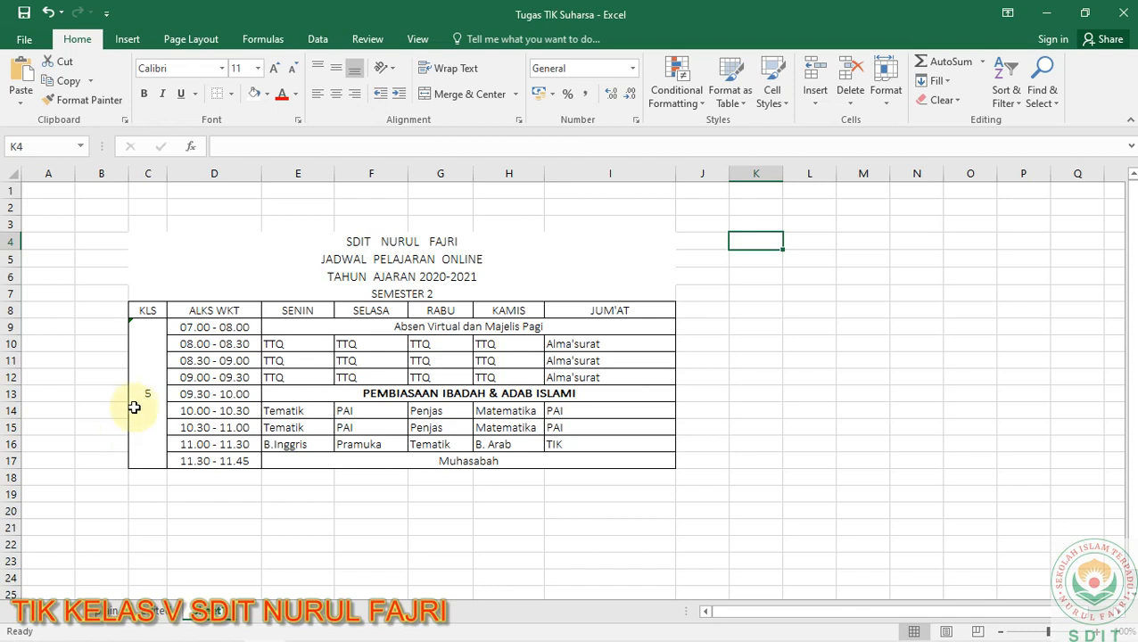
# Select the merged class cell C9 under the KLS heading of the schedule.
pyautogui.click(150, 374)
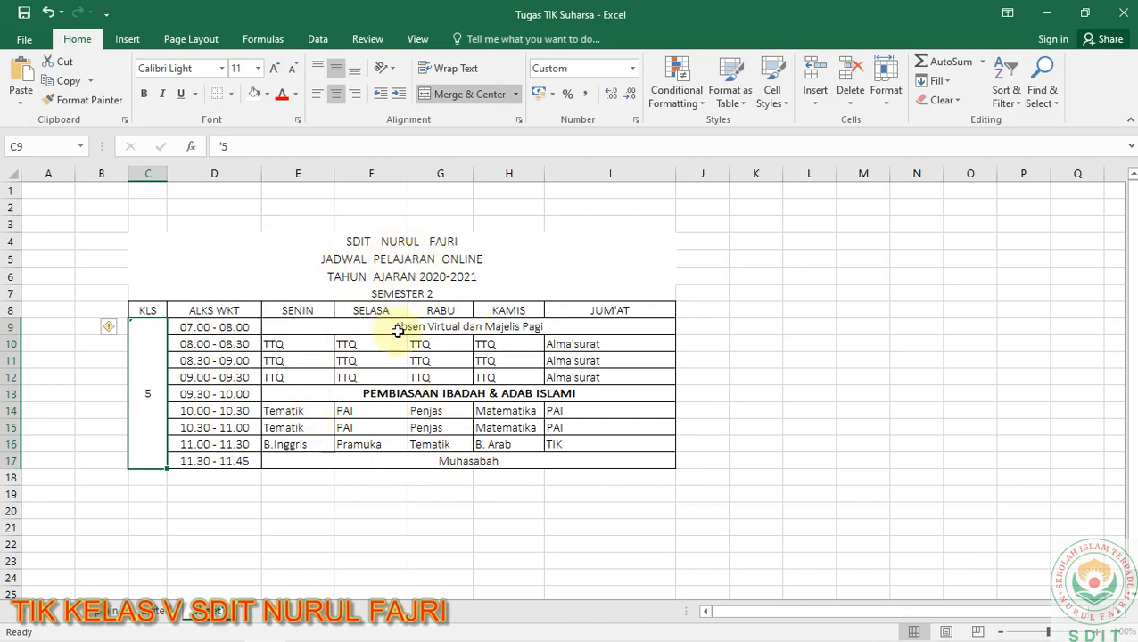
# Select the school title cell C4, the first TTQ cell under SENIN, and the day headings in row 8 in turn.
pyautogui.click(338, 257)
pyautogui.click(372, 236)
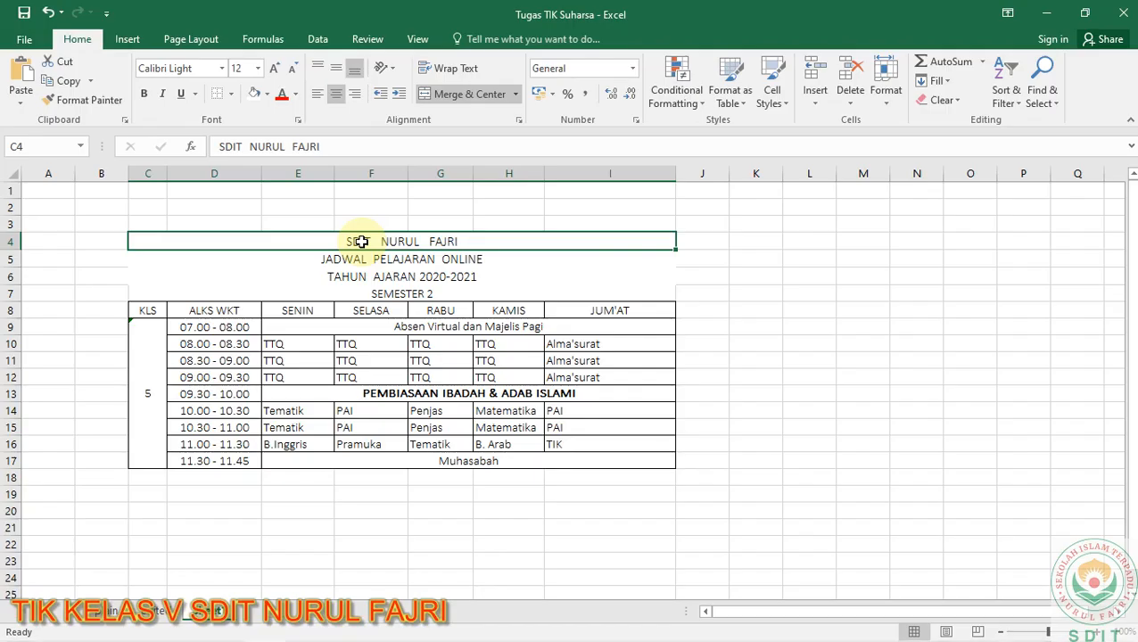
pyautogui.click(292, 346)
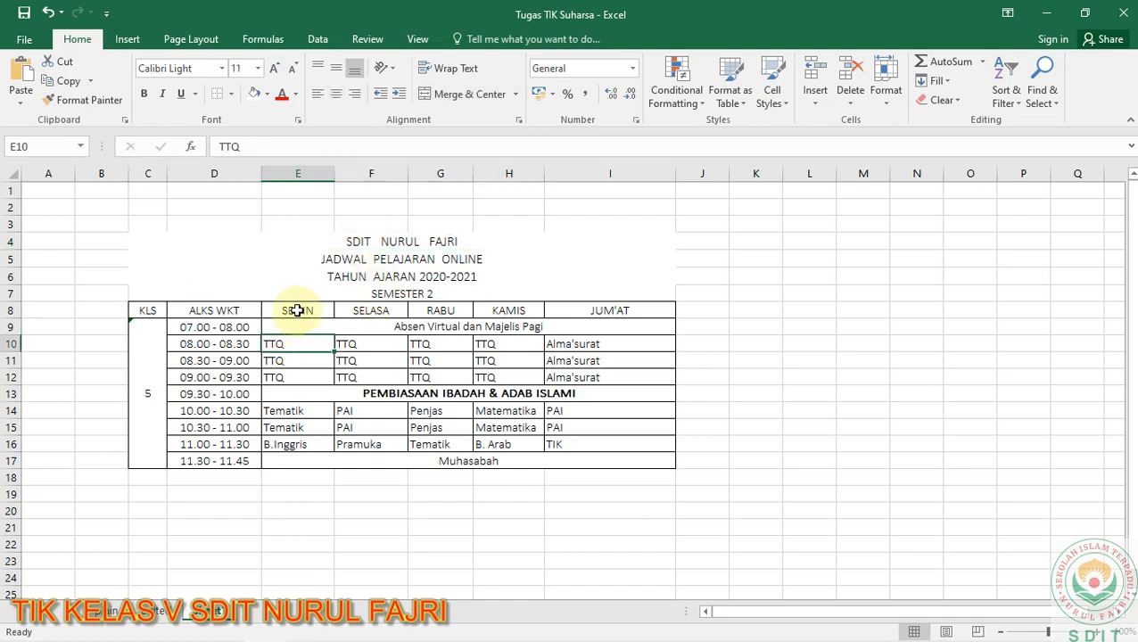
pyautogui.click(300, 312)
pyautogui.moveTo(337, 310); pyautogui.dragTo(366, 311)
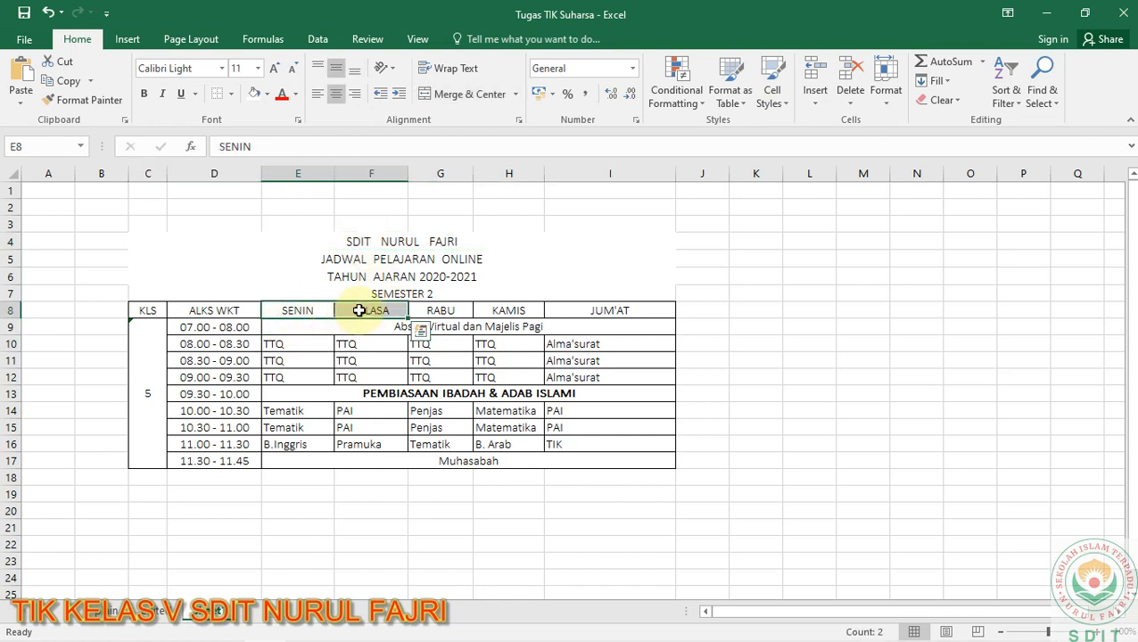
pyautogui.click(292, 312)
pyautogui.moveTo(228, 314); pyautogui.dragTo(293, 310)
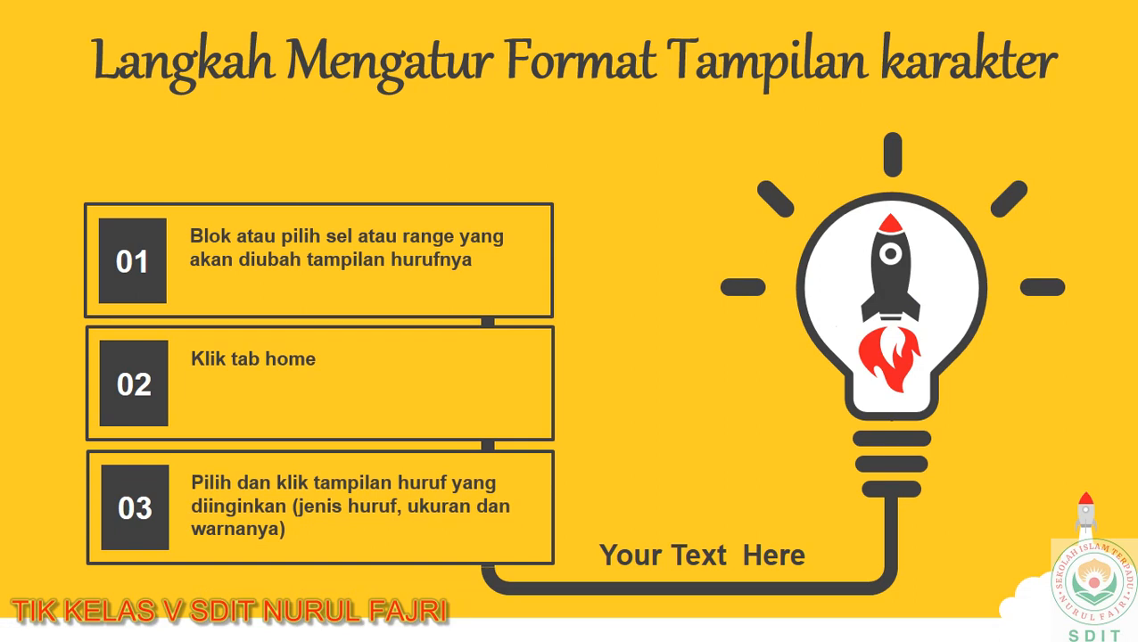
# Switch from the slides back to the Excel schedule and select the day headings SENIN through JUM'AT in E8:I8.
pyautogui.hotkey('alt', 'Tab')
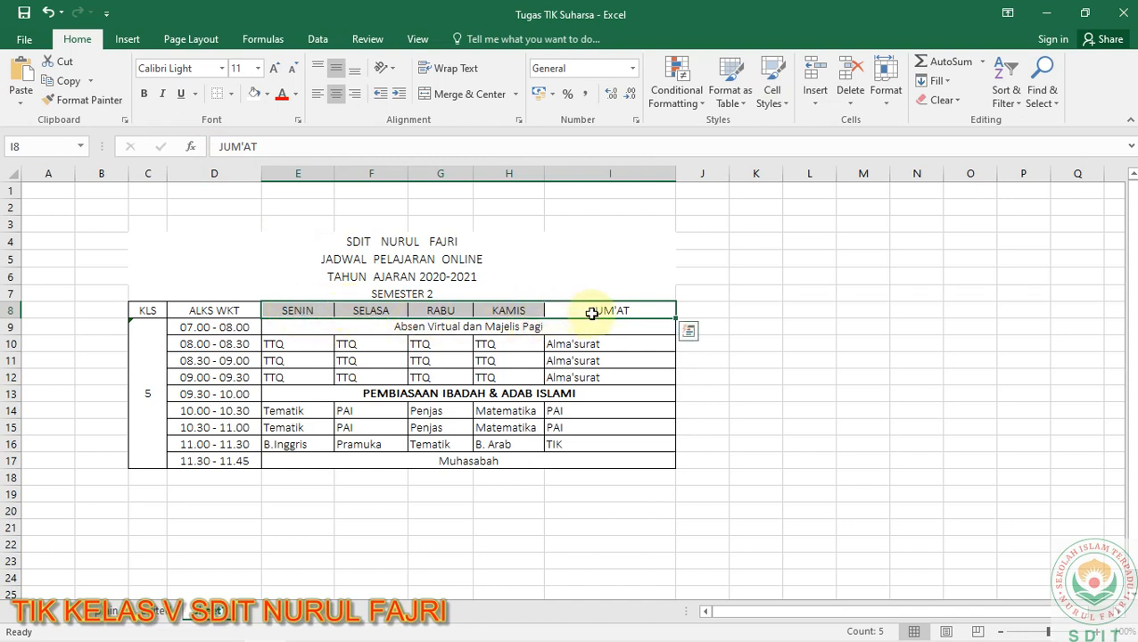
pyautogui.click(291, 344)
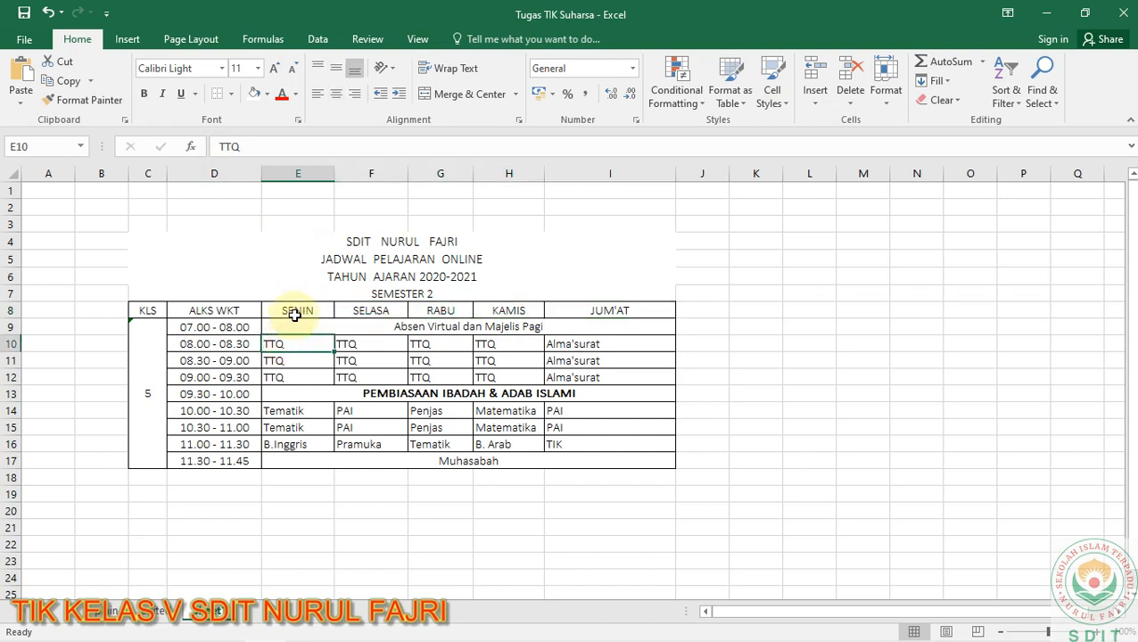
pyautogui.moveTo(294, 315); pyautogui.dragTo(602, 313)
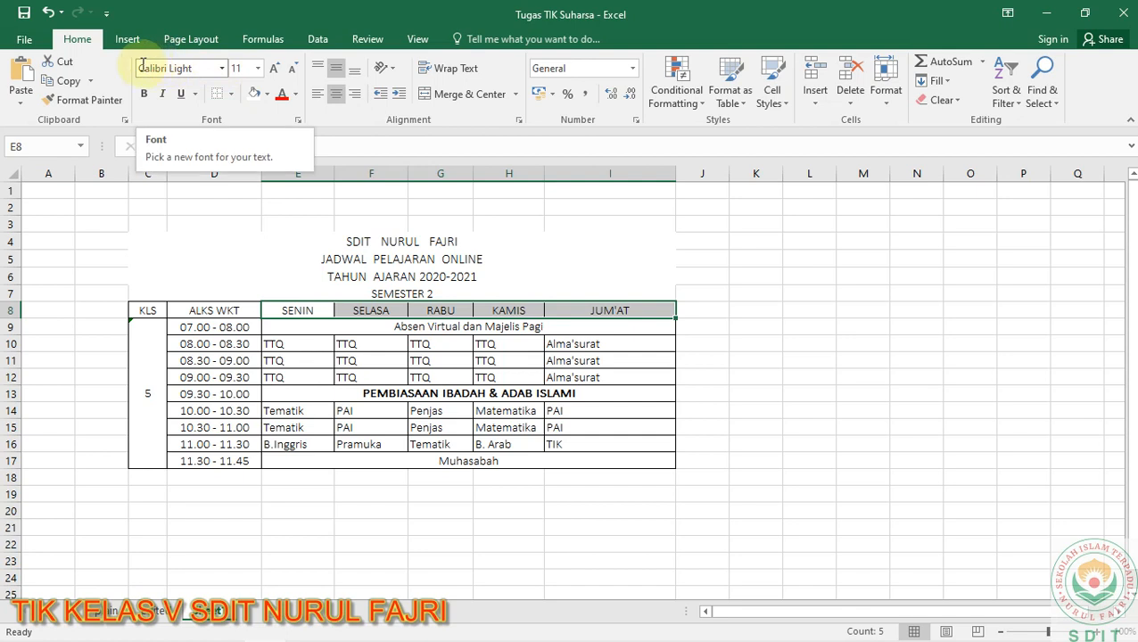
# Preview various fonts on the selected day headings and set their font to Comic Sans MS.
pyautogui.click(222, 69)
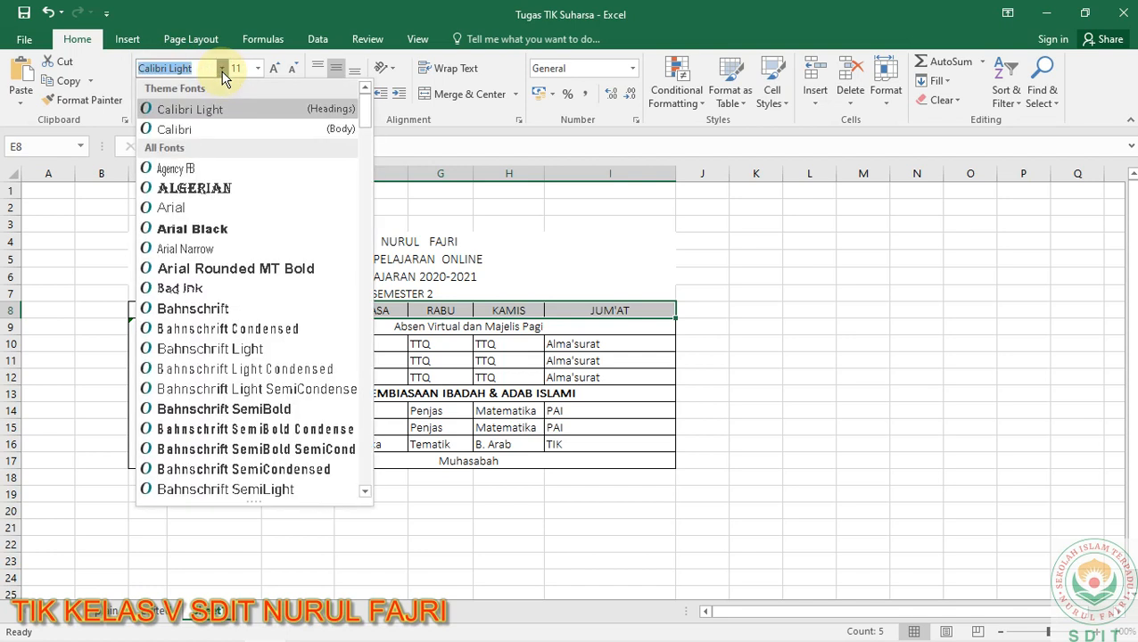
pyautogui.press('Down')
pyautogui.press('Down')
pyautogui.press('Down')
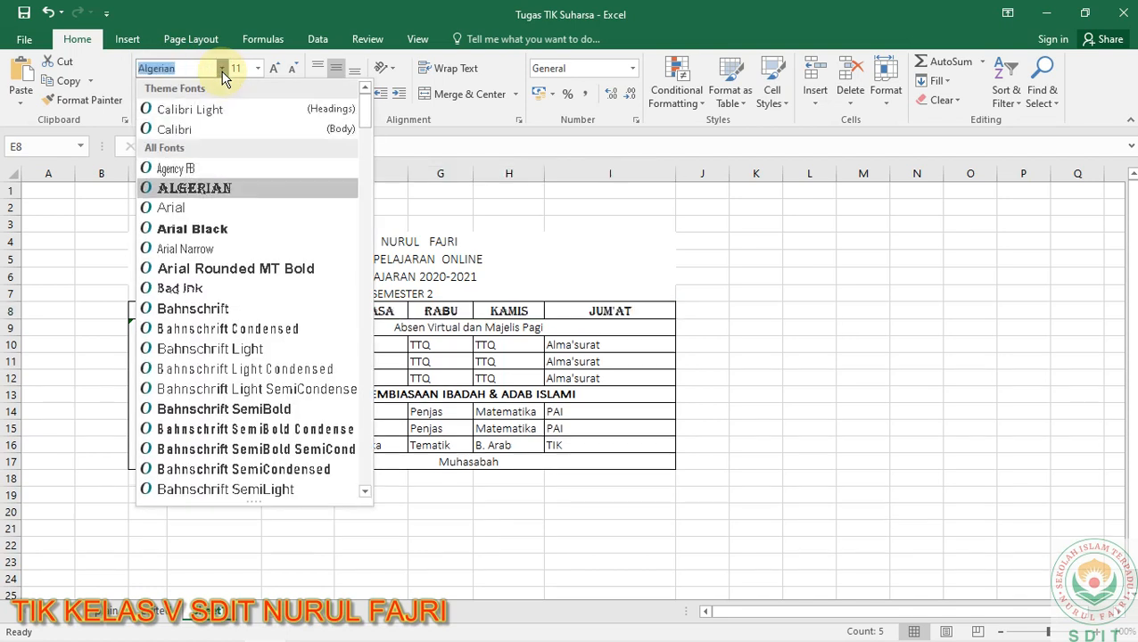
pyautogui.press('Down')
pyautogui.press('Down')
pyautogui.press('Down')
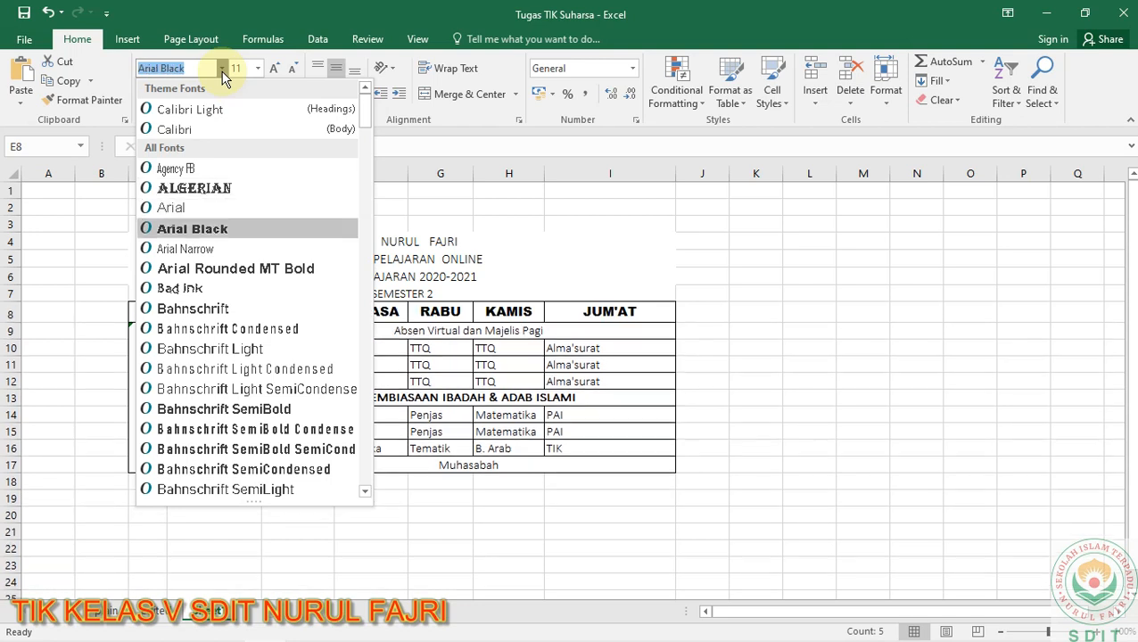
pyautogui.press('Down')
pyautogui.press('Down')
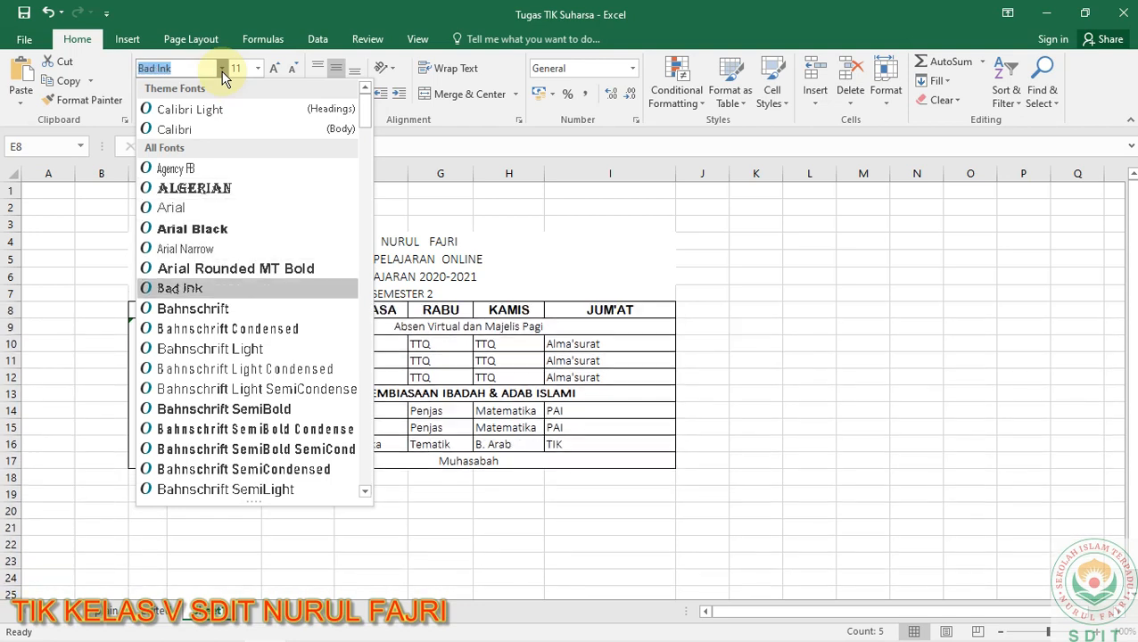
pyautogui.press('Down')
pyautogui.press('Down')
pyautogui.press('Down')
pyautogui.press('Down')
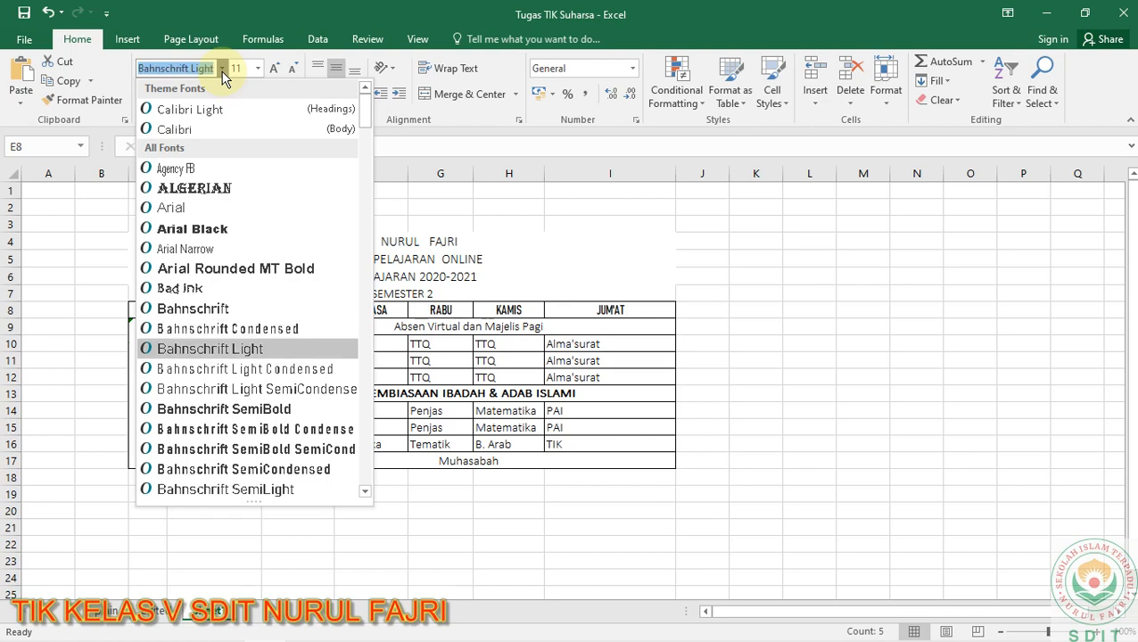
pyautogui.press('Down')
pyautogui.press('Down')
pyautogui.press('Down')
pyautogui.press('Down')
pyautogui.press('Down')
pyautogui.press('Down')
pyautogui.press('Down')
pyautogui.press('Down')
pyautogui.press('Down')
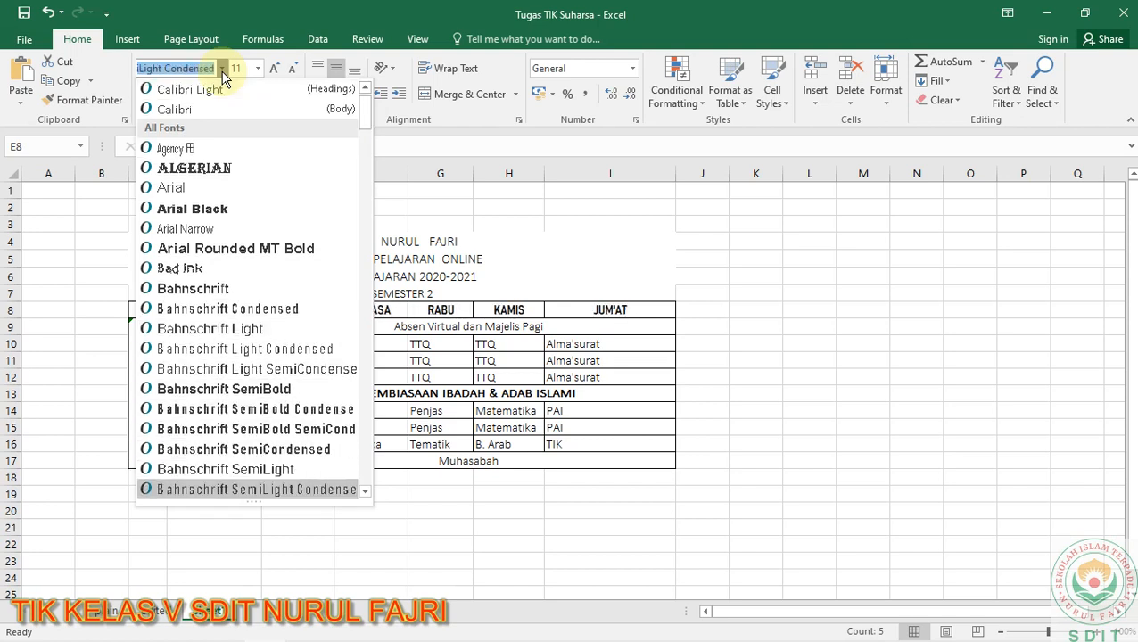
pyautogui.press('Down')
pyautogui.press('Down')
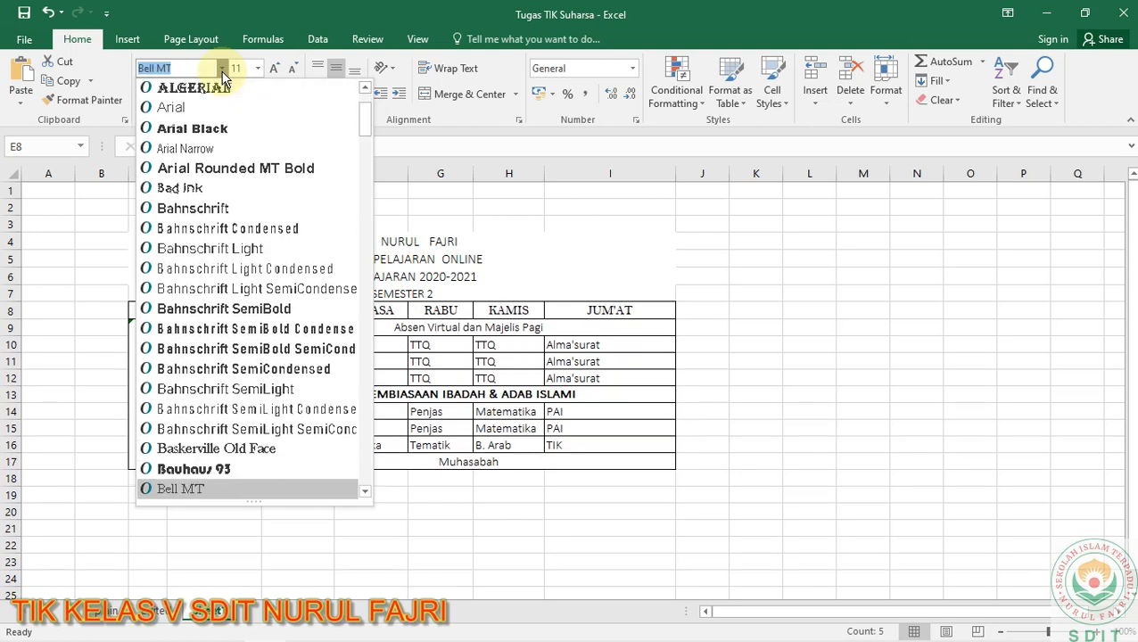
pyautogui.press('Up')
pyautogui.press('Up')
pyautogui.press('Down')
pyautogui.press('Down')
pyautogui.press('Down')
pyautogui.press('Down')
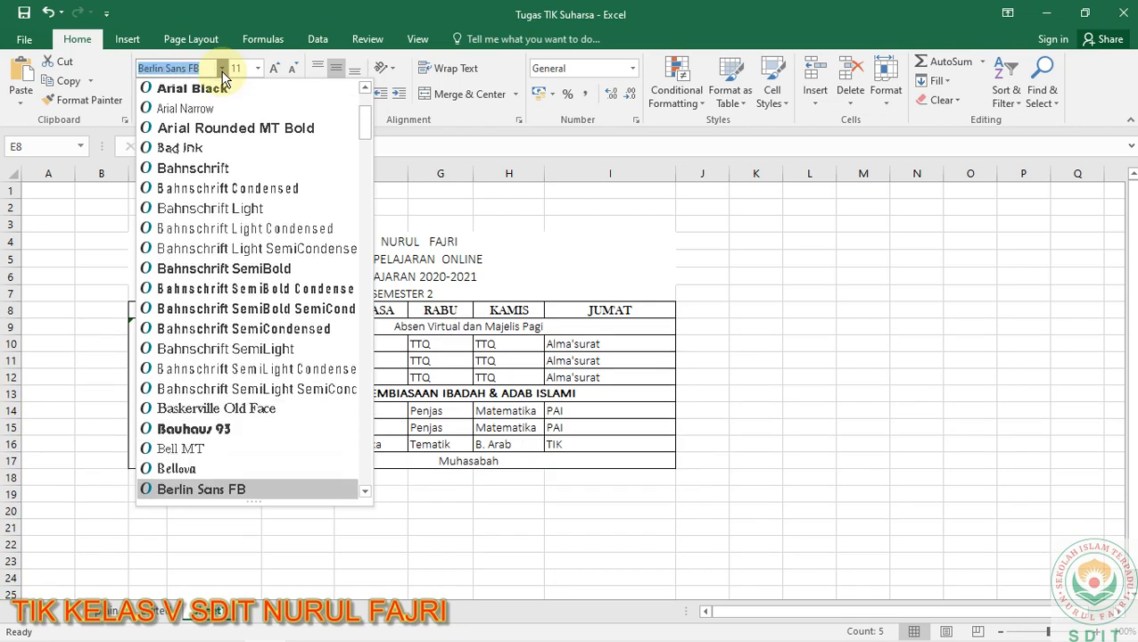
pyautogui.press('Down')
pyautogui.press('Down')
pyautogui.press('Down')
pyautogui.press('Down')
pyautogui.press('Down')
pyautogui.press('Down')
pyautogui.press('Down')
pyautogui.press('Down')
pyautogui.press('Down')
pyautogui.press('Down')
pyautogui.press('Down')
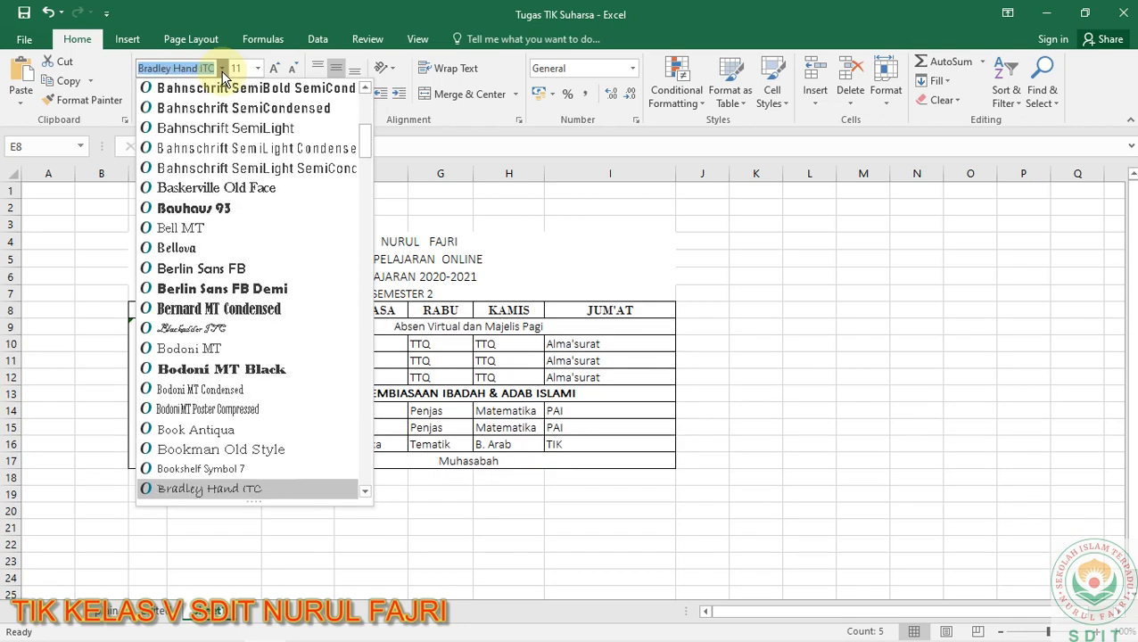
pyautogui.press('Down')
pyautogui.press('Down')
pyautogui.press('Down')
pyautogui.press('Down')
pyautogui.press('Down')
pyautogui.press('Down')
pyautogui.press('Down')
pyautogui.press('Down')
pyautogui.press('Down')
pyautogui.press('Down')
pyautogui.press('Down')
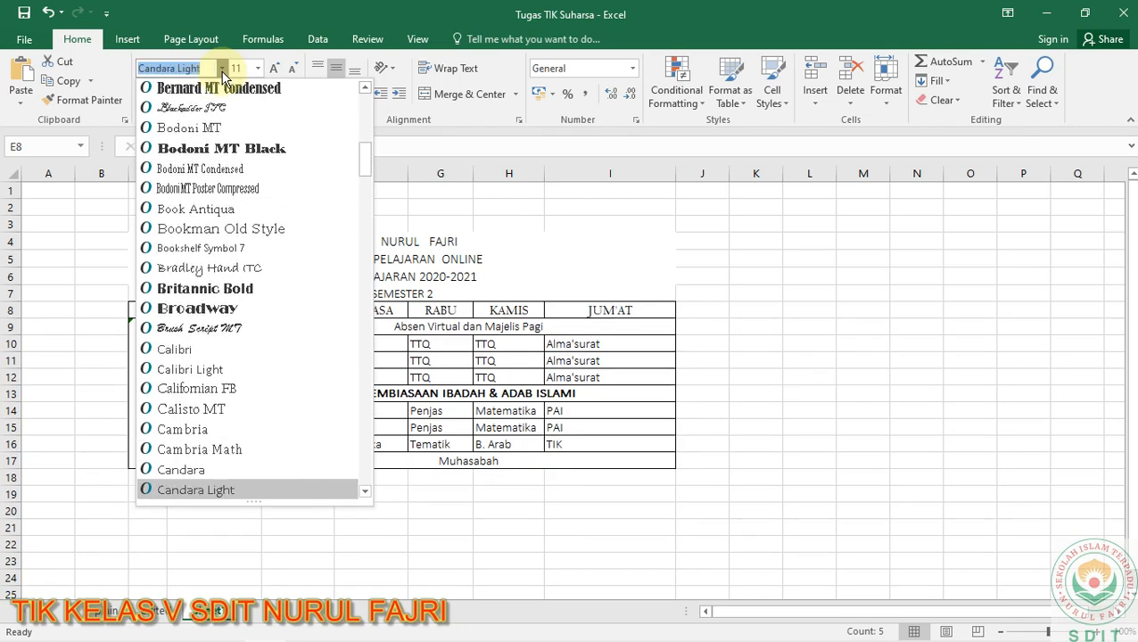
pyautogui.press('Down')
pyautogui.press('Down')
pyautogui.press('Down')
pyautogui.press('Down')
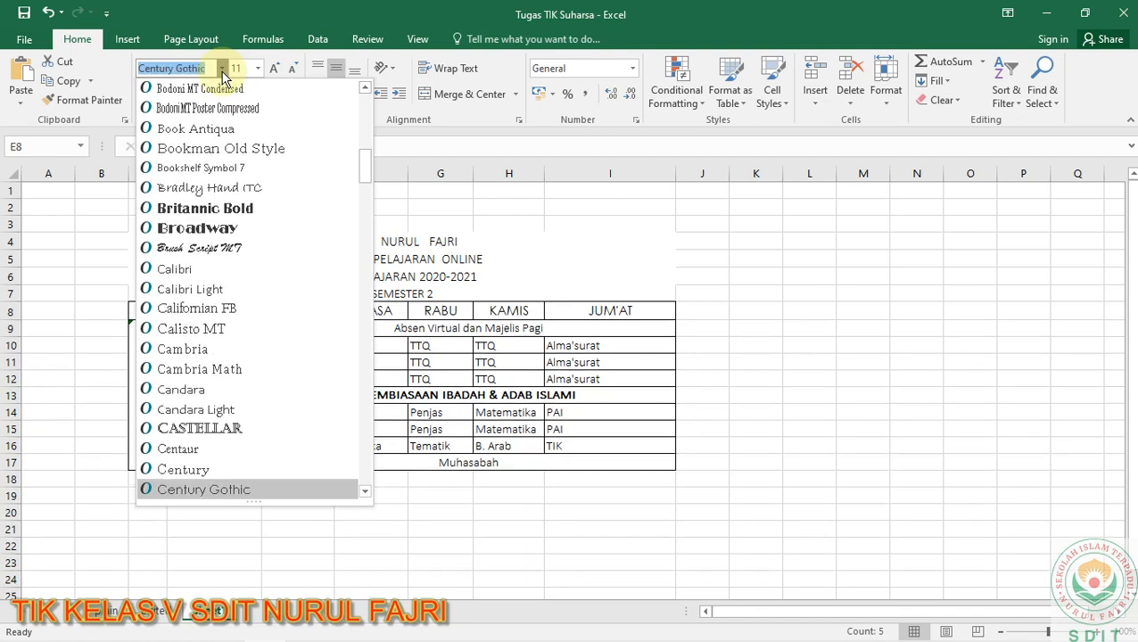
pyautogui.press('Down')
pyautogui.press('Down')
pyautogui.press('Down')
pyautogui.press('Down')
pyautogui.press('Down')
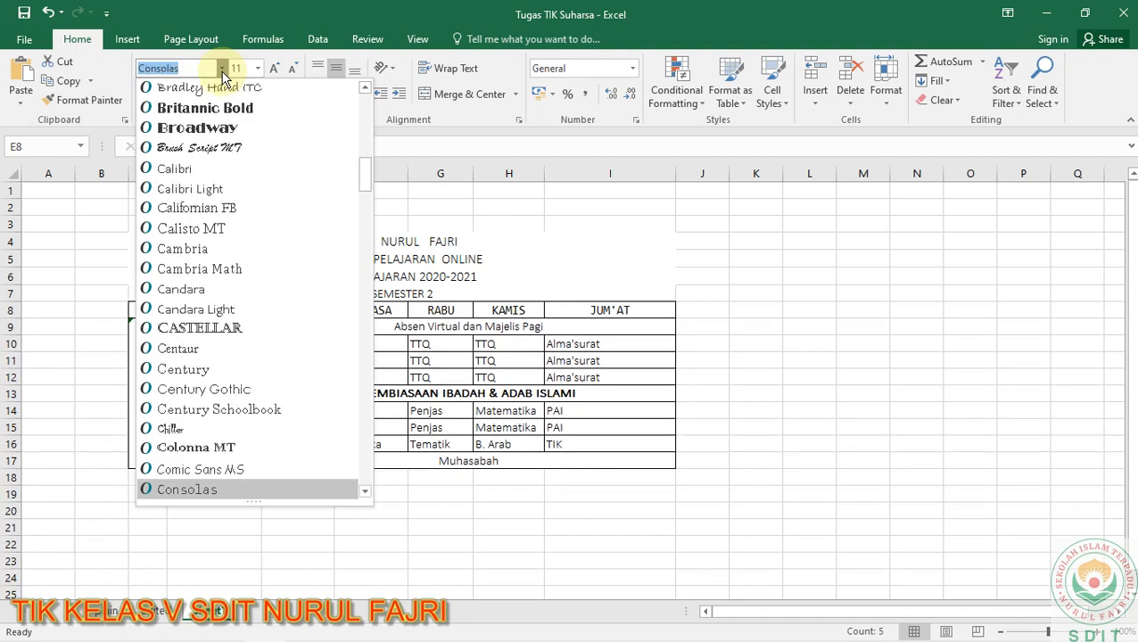
pyautogui.press('Up')
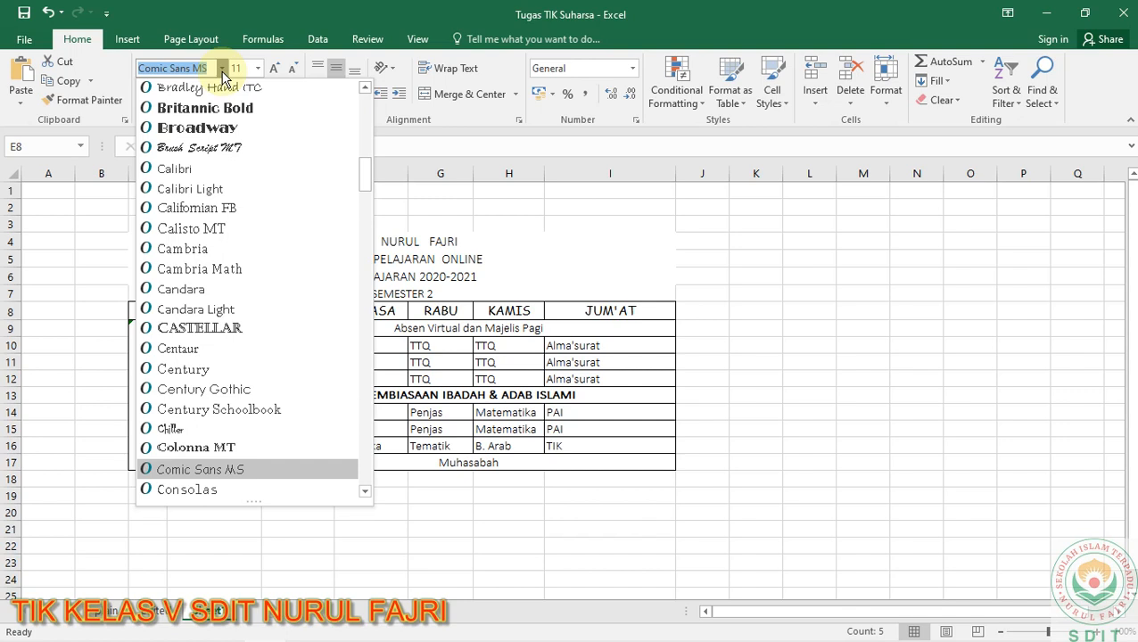
pyautogui.press('Return')
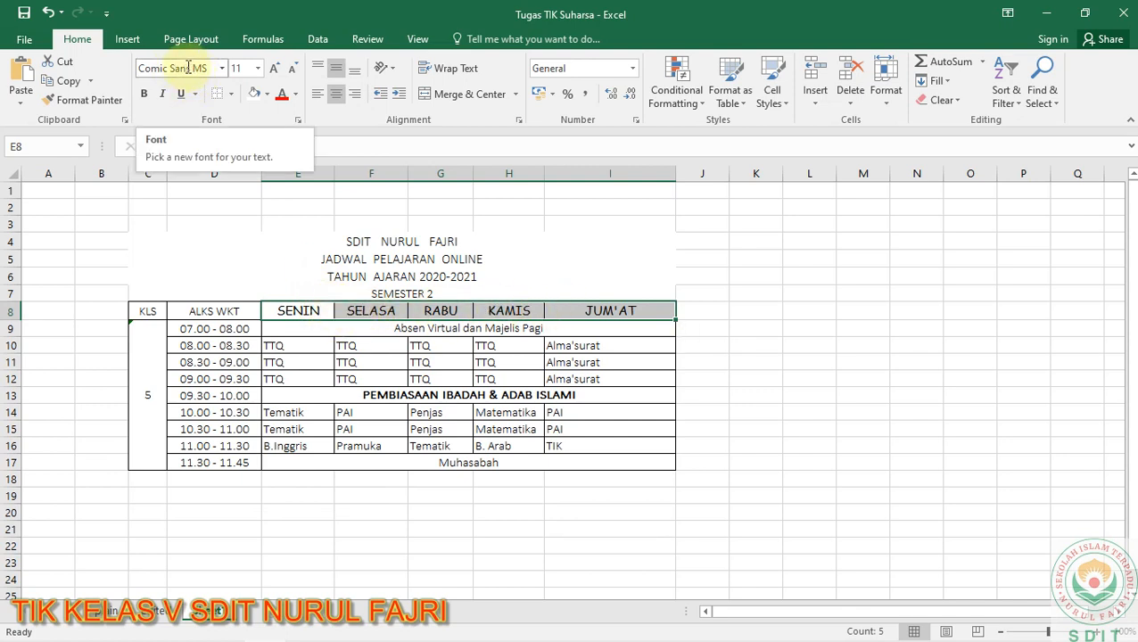
# Preview font sizes between 8 and 72 on the day headings and set the size to 12.
pyautogui.click(258, 69)
pyautogui.press('Down')
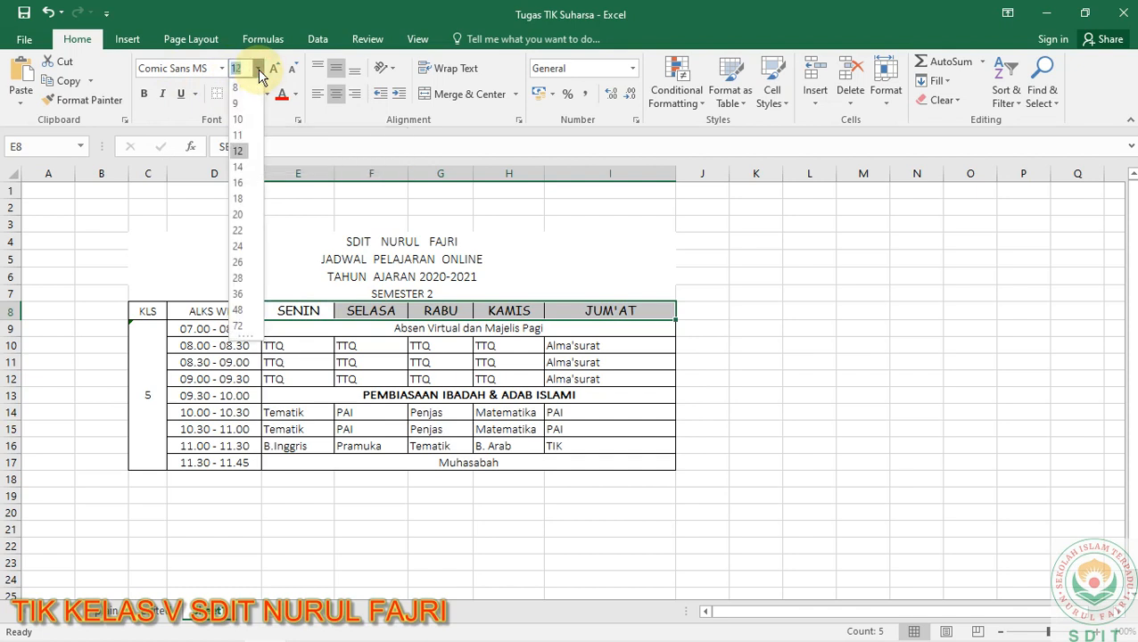
pyautogui.press('Up')
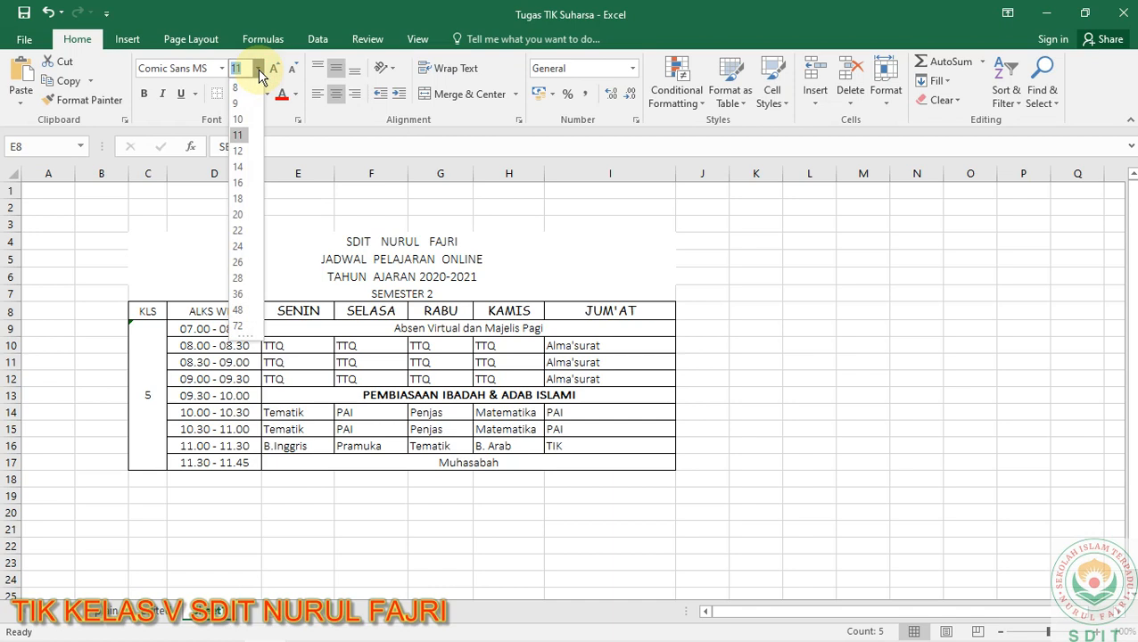
pyautogui.press('Up')
pyautogui.press('Up')
pyautogui.press('Up')
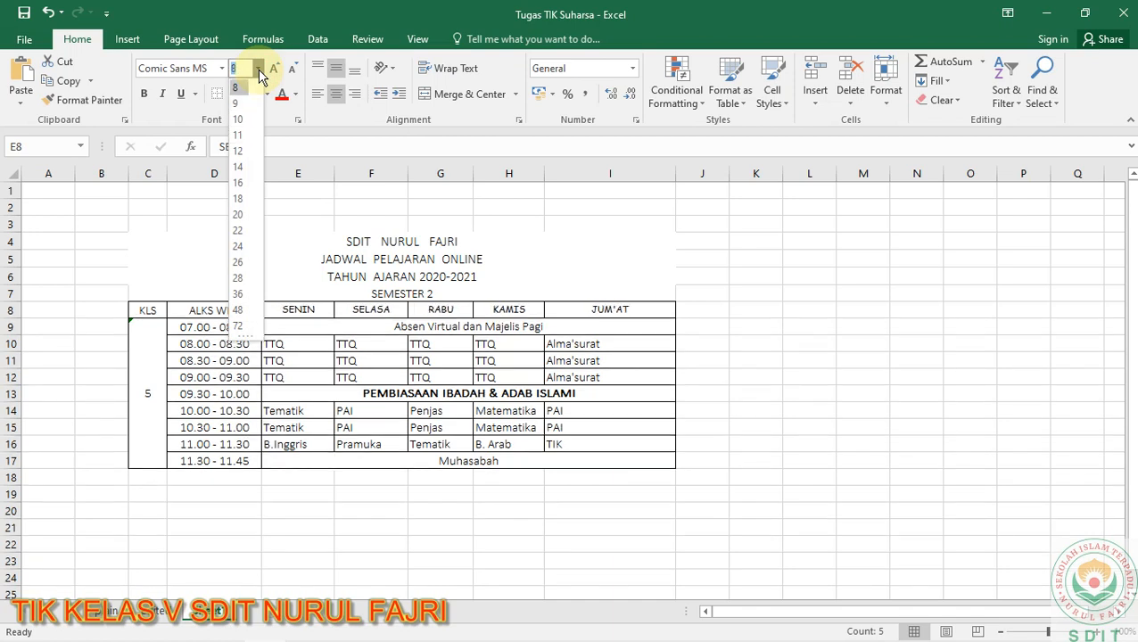
pyautogui.press('Down')
pyautogui.press('Down')
pyautogui.press('Down')
pyautogui.press('Down')
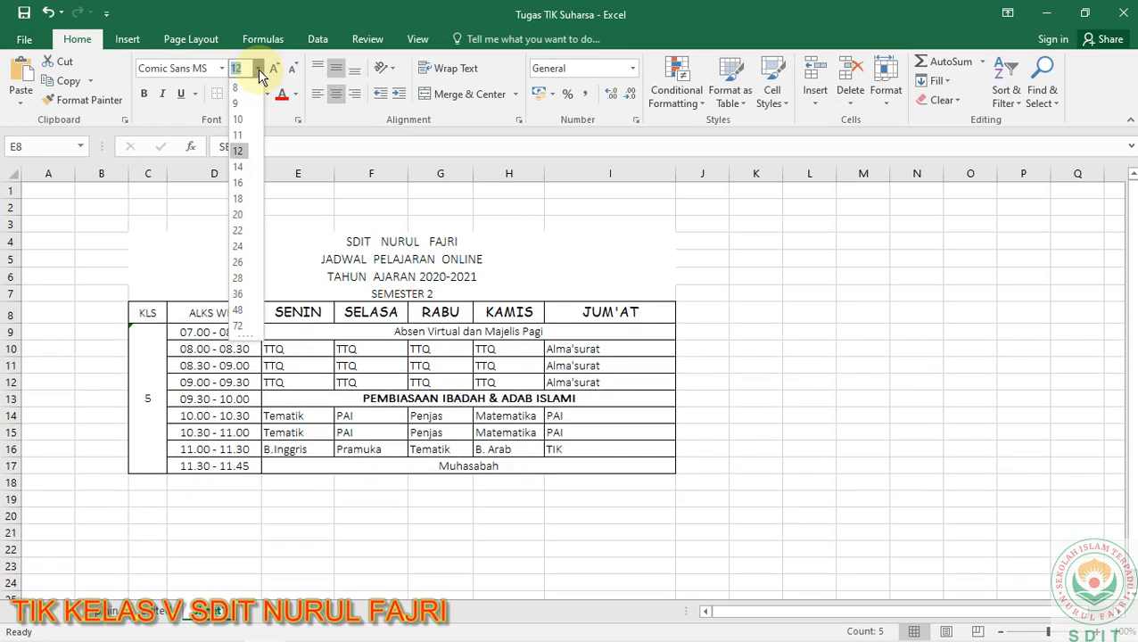
pyautogui.press('Down')
pyautogui.press('Down')
pyautogui.press('Down')
pyautogui.press('Down')
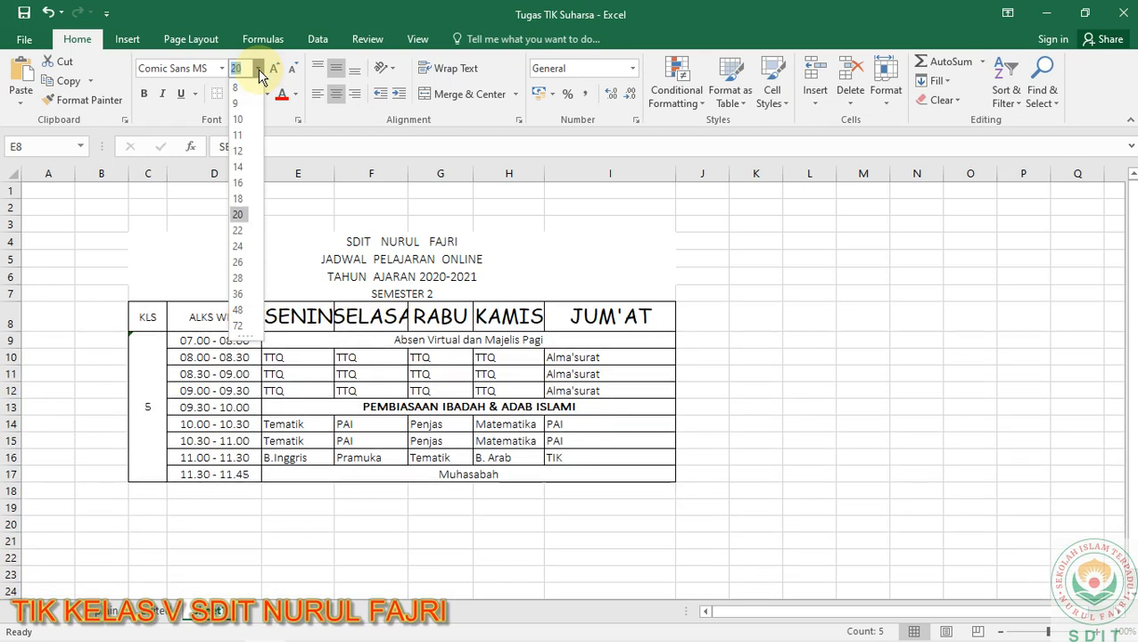
pyautogui.press('Down')
pyautogui.press('Down')
pyautogui.press('Down')
pyautogui.press('Down')
pyautogui.press('Down')
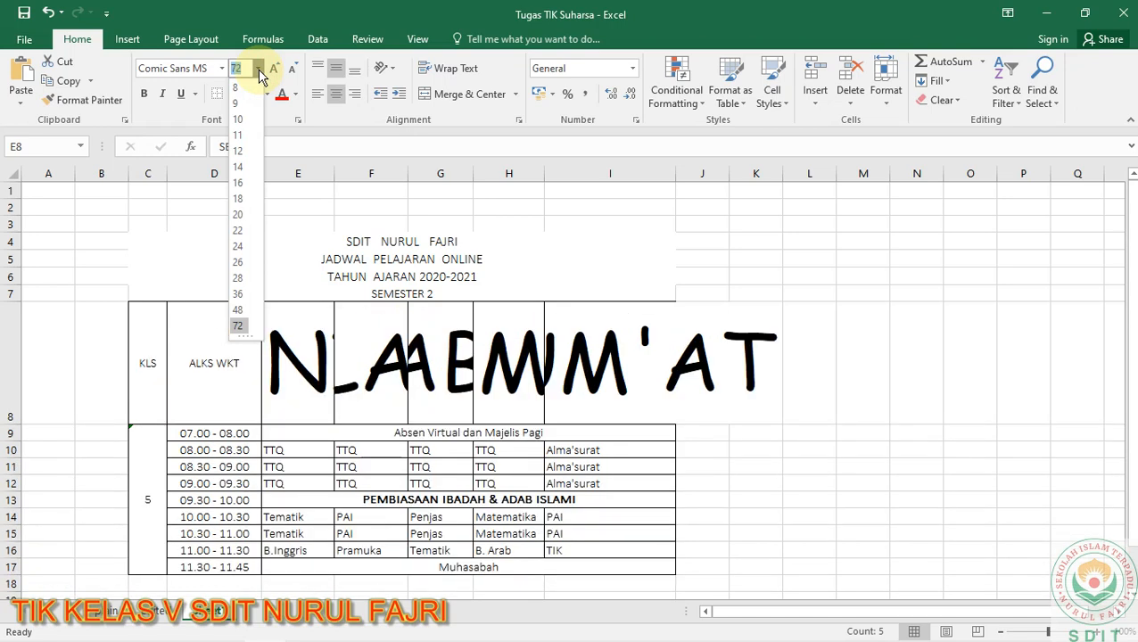
pyautogui.press('Up')
pyautogui.press('Up')
pyautogui.press('Up')
pyautogui.press('Up')
pyautogui.press('Up')
pyautogui.press('Up')
pyautogui.press('Up')
pyautogui.press('Up')
pyautogui.press('Up')
pyautogui.press('Up')
pyautogui.press('Up')
pyautogui.press('Up')
pyautogui.press('Up')
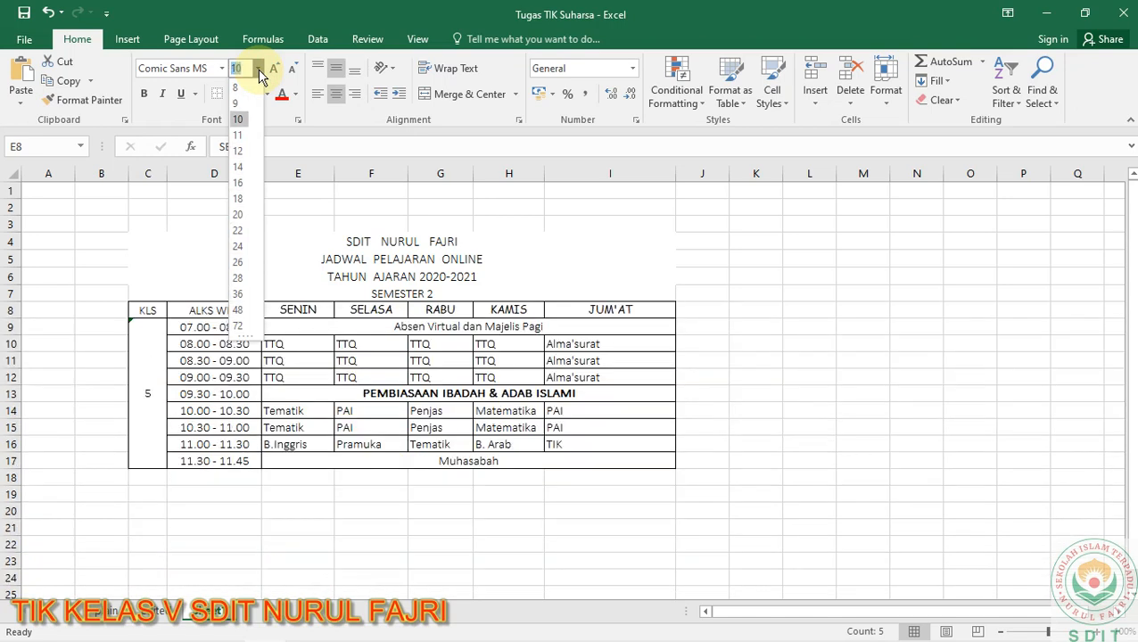
pyautogui.press('Down')
pyautogui.press('Down')
pyautogui.press('Return')
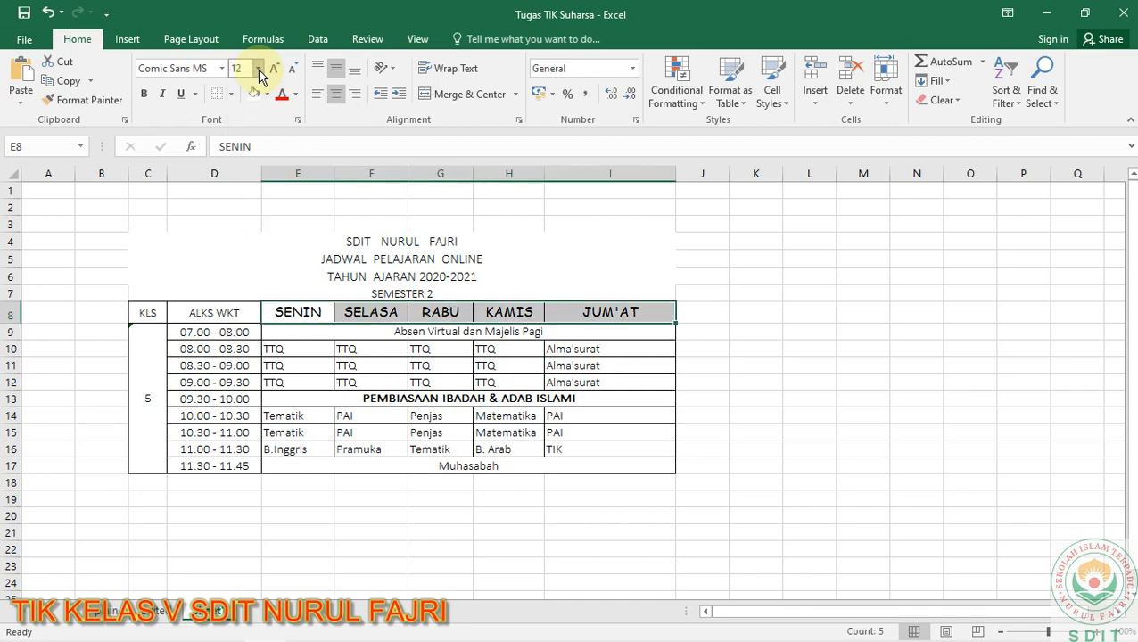
# Set the font size of the day headings to 13.
pyautogui.click(258, 69)
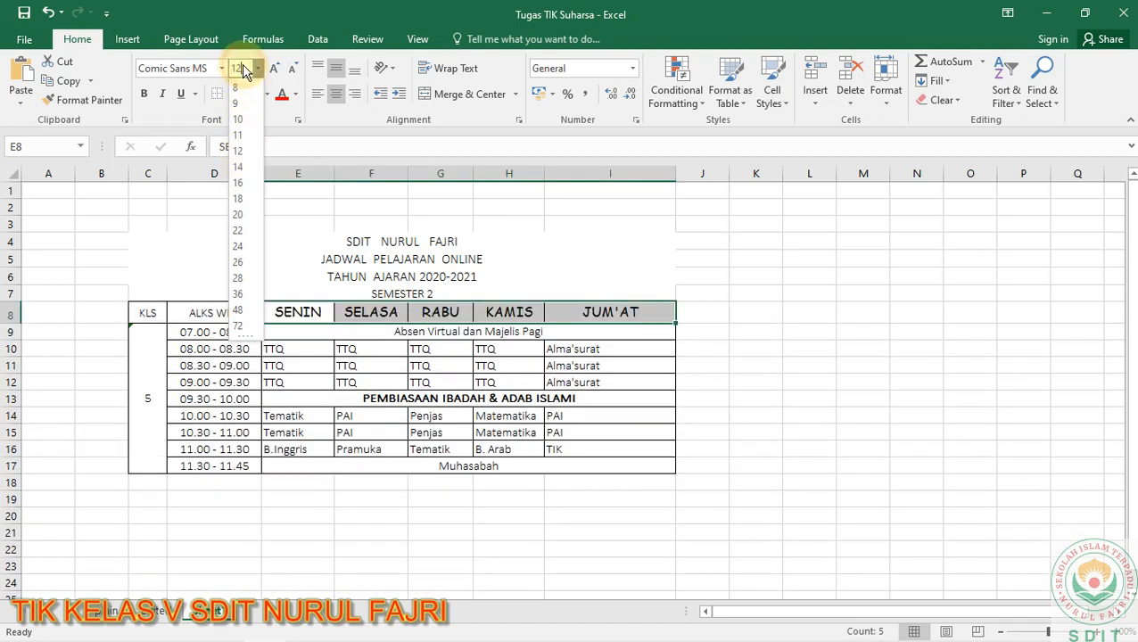
pyautogui.press('BackSpace')
pyautogui.write('13')
pyautogui.press('Return')
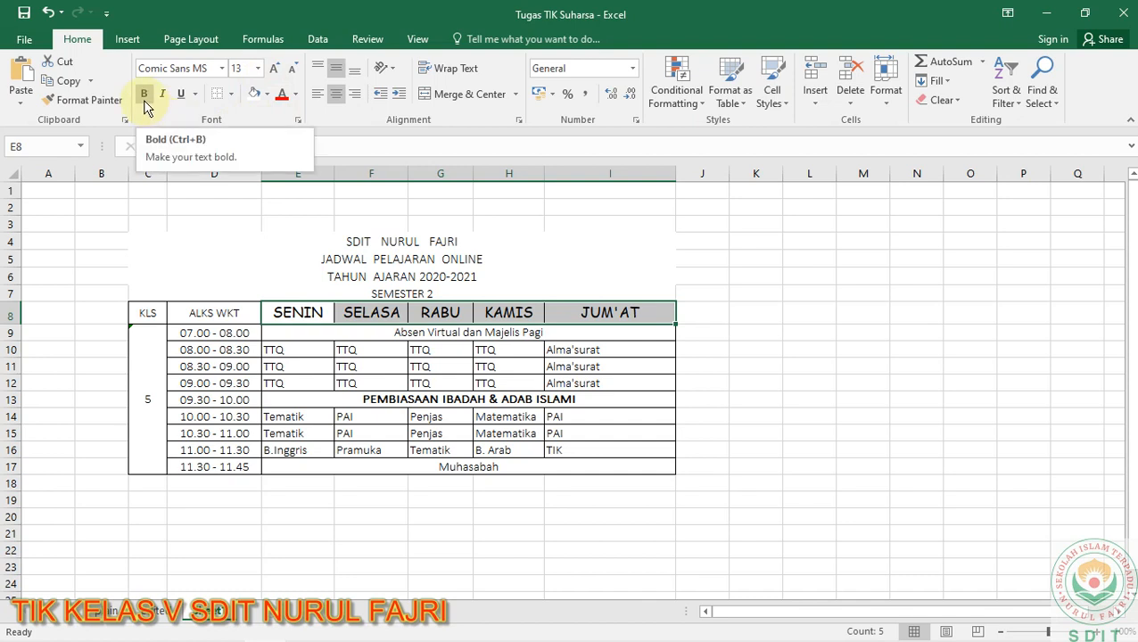
# Format the day headings SENIN through JUM'AT as bold, italic and underlined.
pyautogui.moveTo(561, 8)
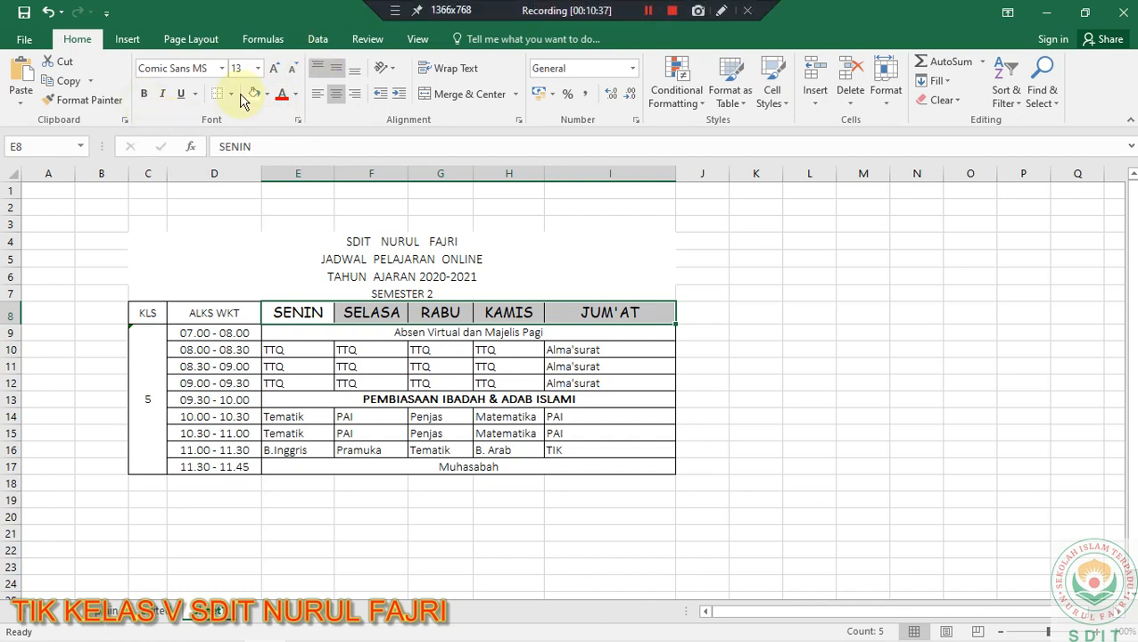
pyautogui.click(143, 95)
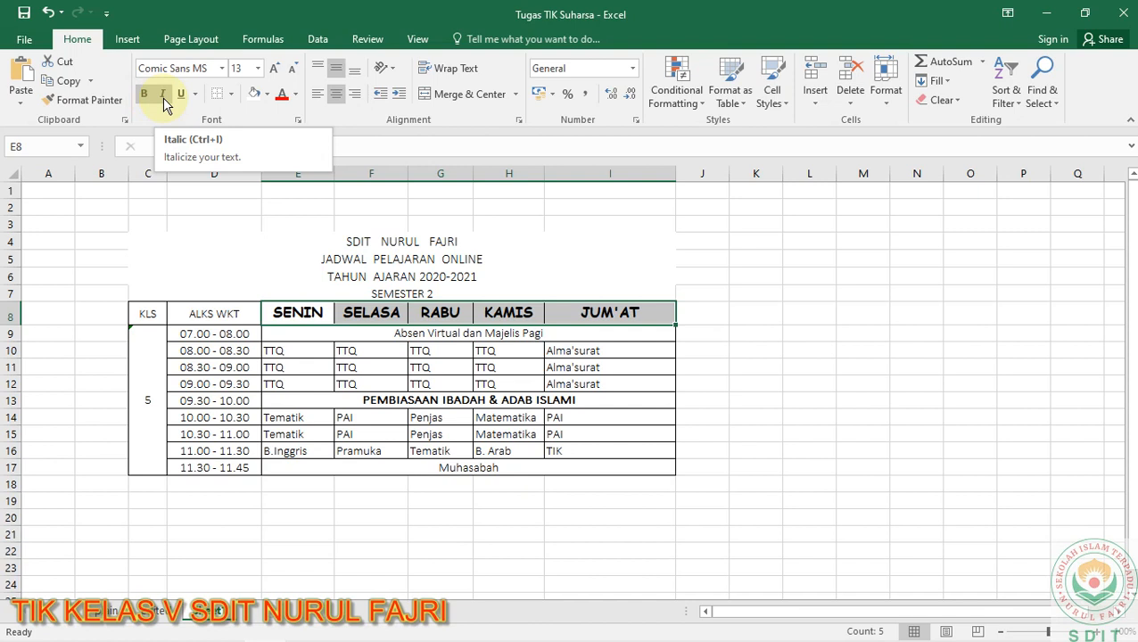
pyautogui.click(162, 95)
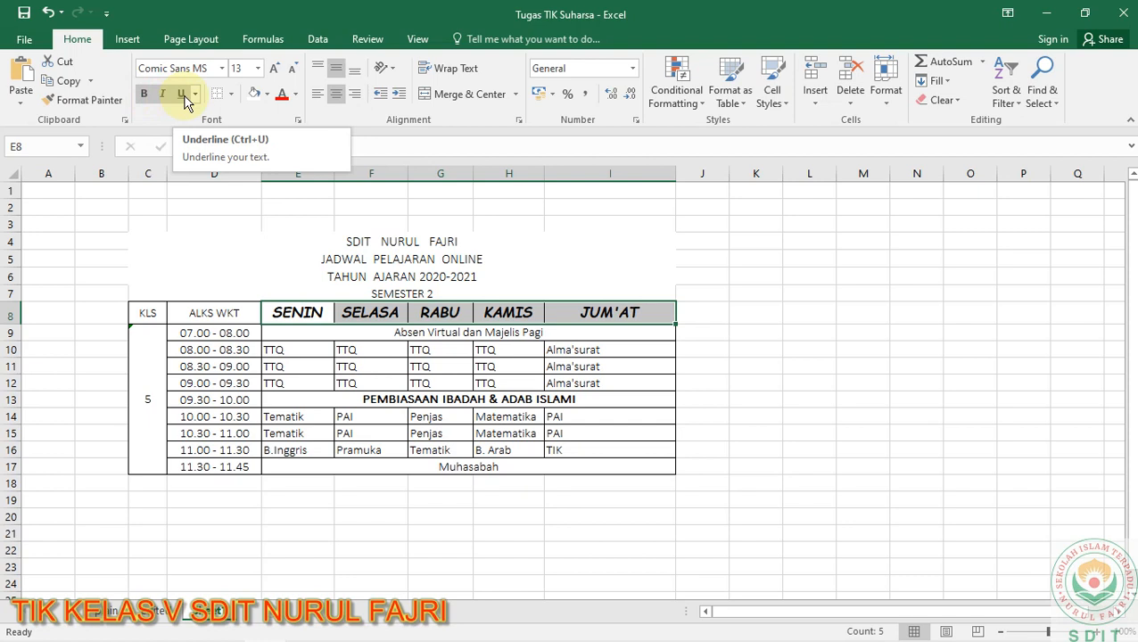
pyautogui.click(183, 95)
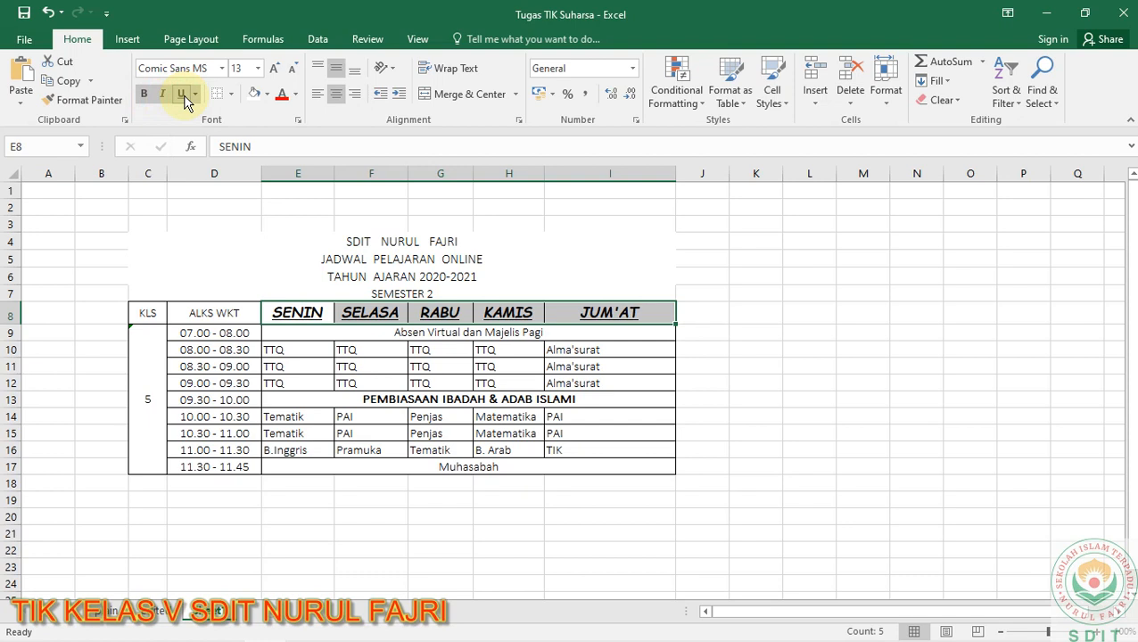
# Set the font color of the day headings SENIN through JUM'AT to standard red.
pyautogui.click(297, 95)
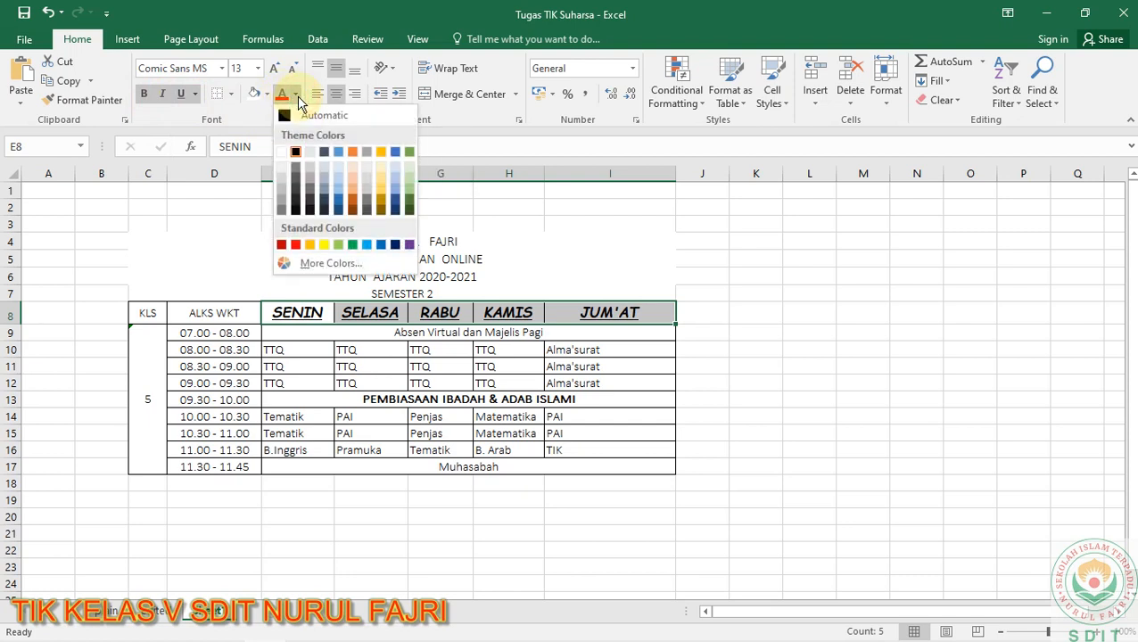
pyautogui.click(297, 245)
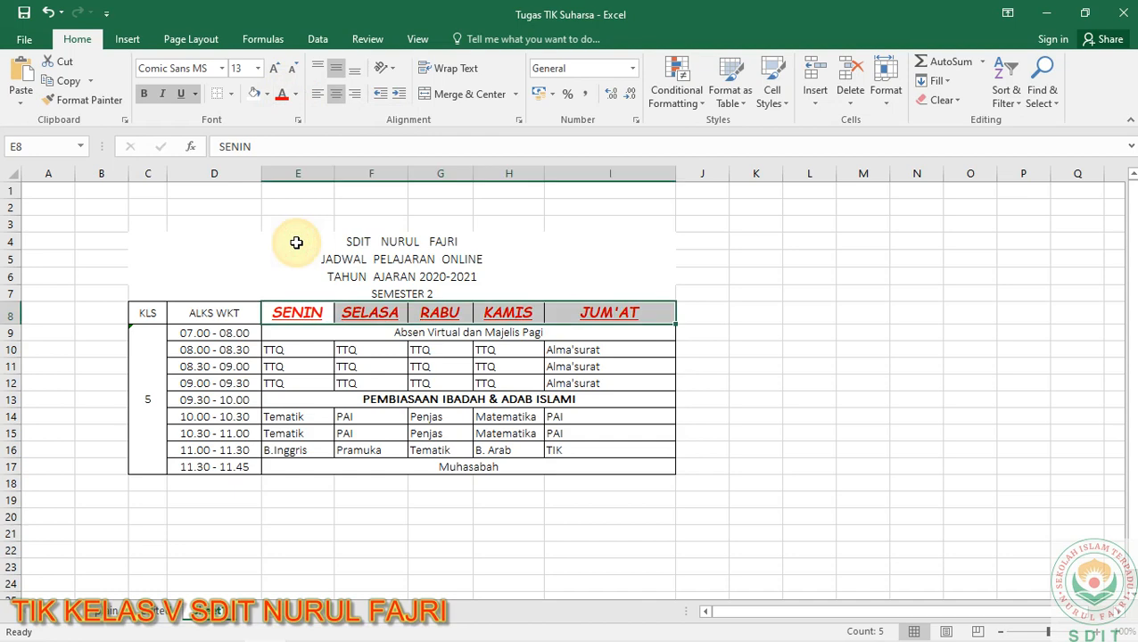
pyautogui.click(572, 333)
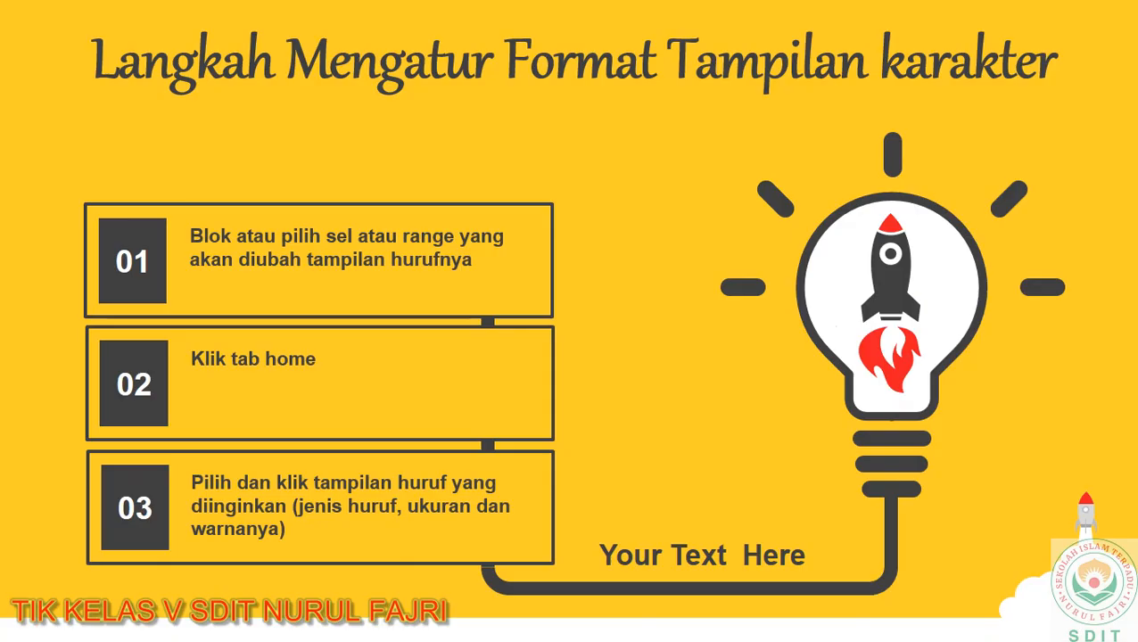
# Advance the PowerPoint slideshow through the character formatting steps to the slide on editing cell text, and return to the Excel schedule.
pyautogui.press('Right')
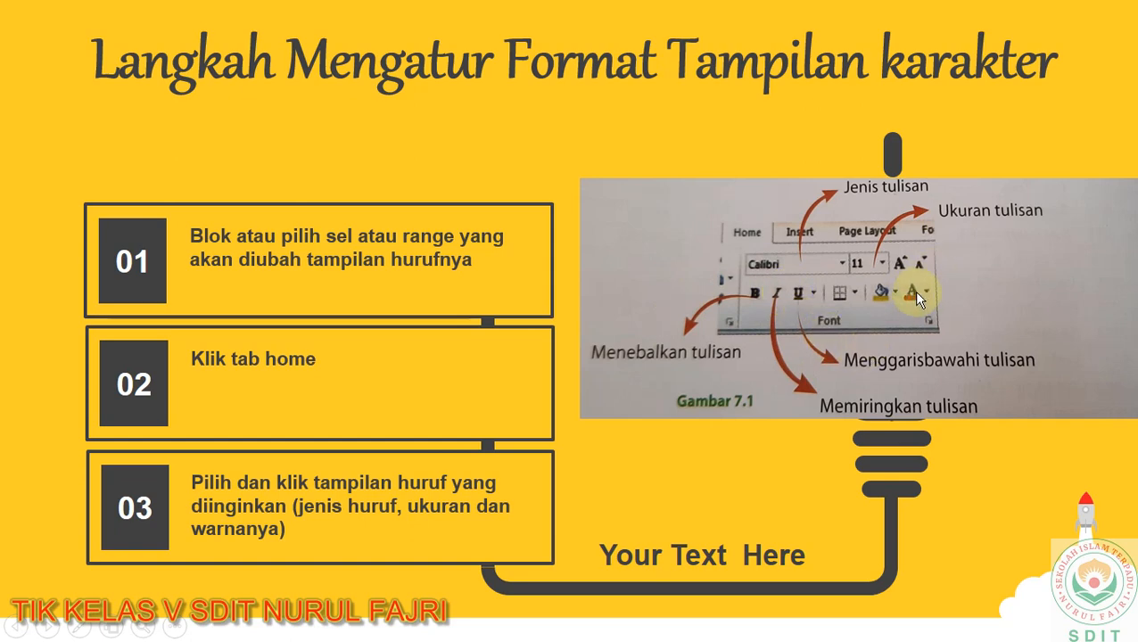
pyautogui.press('Right')
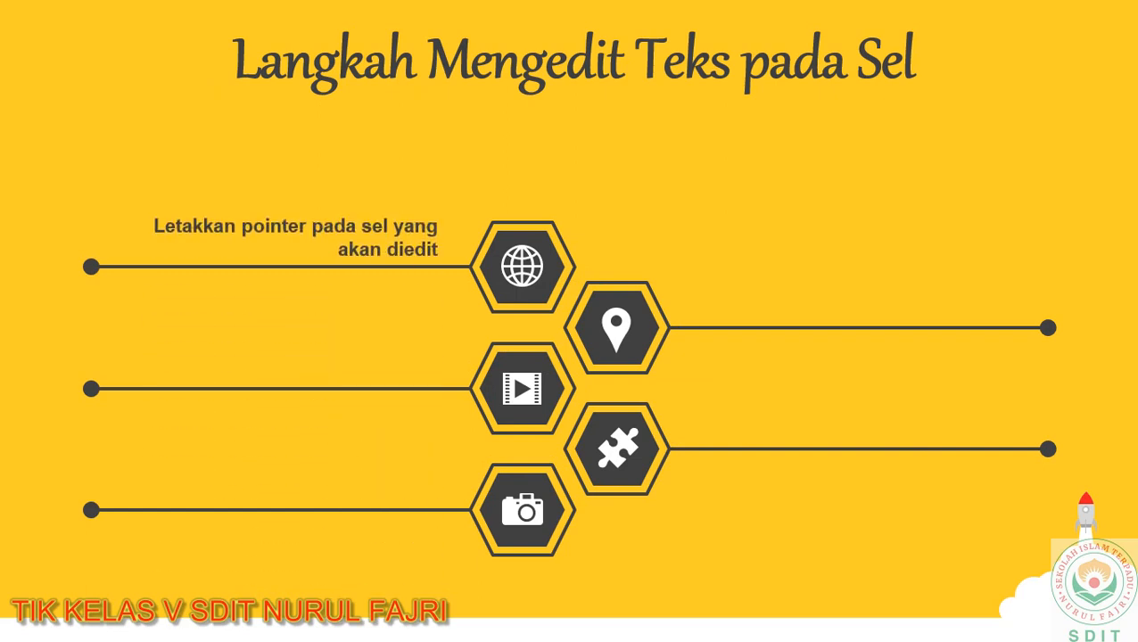
pyautogui.hotkey('alt', 'Tab')
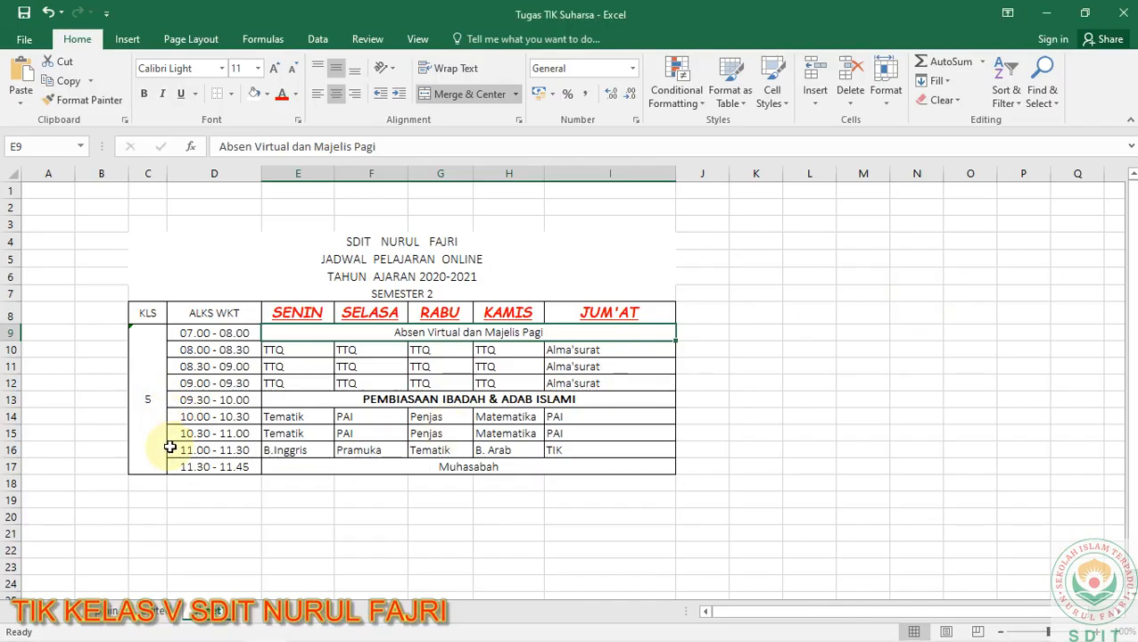
# Try to overwrite the class number in the merged KLS cell C9 with 4, and undo the entry.
pyautogui.click(147, 367)
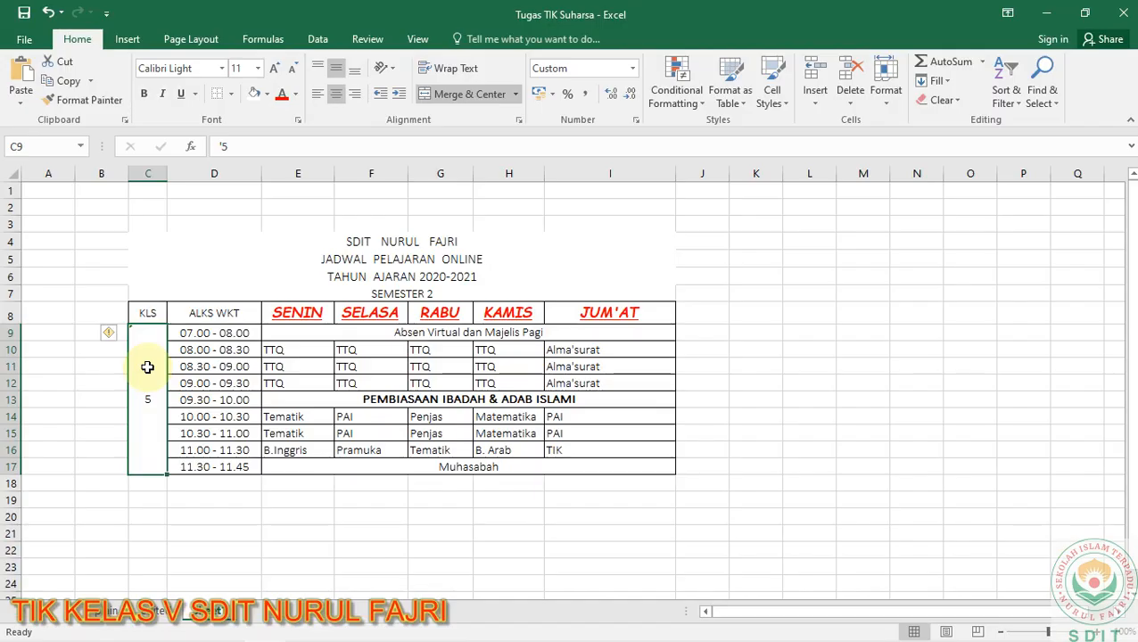
pyautogui.click(170, 415)
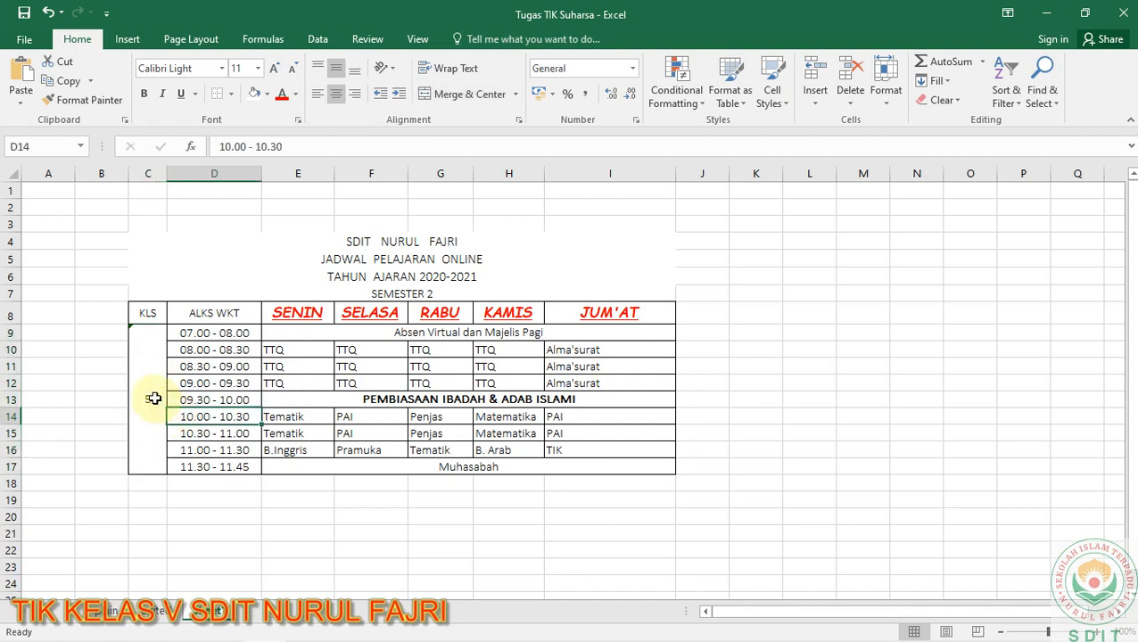
pyautogui.click(154, 398)
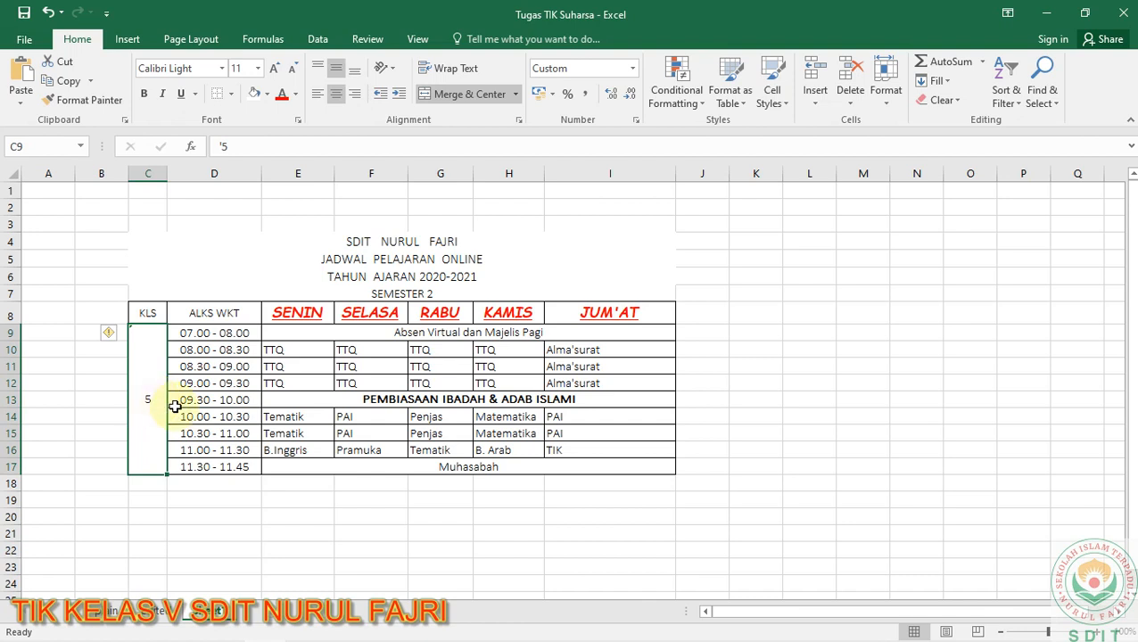
pyautogui.write('4')
pyautogui.press('Return')
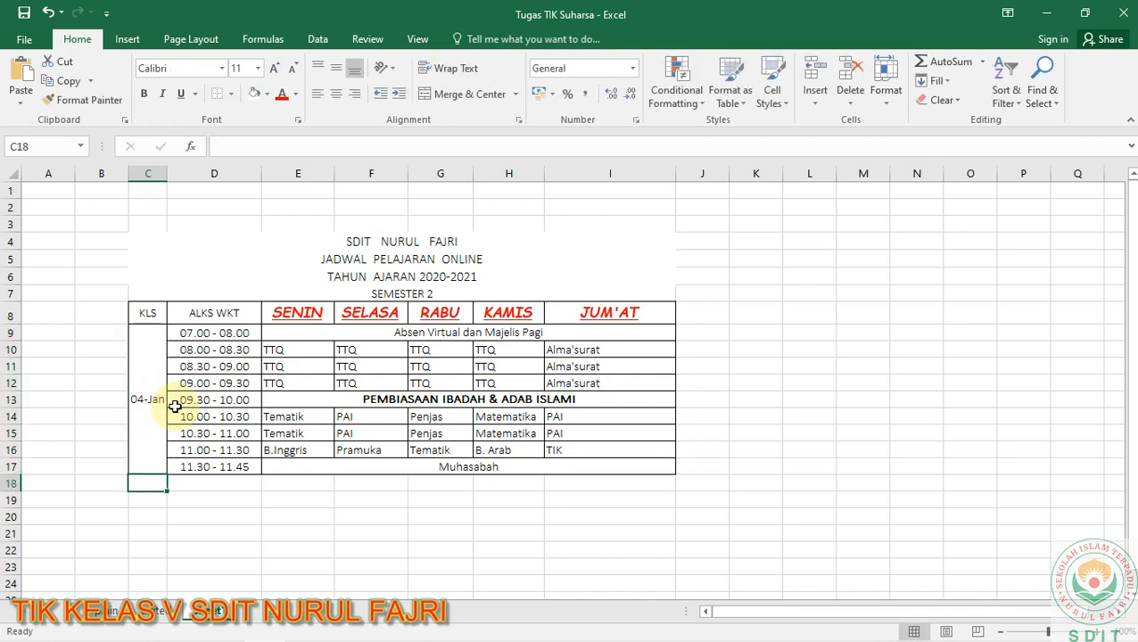
pyautogui.hotkey('ctrl', 'z')
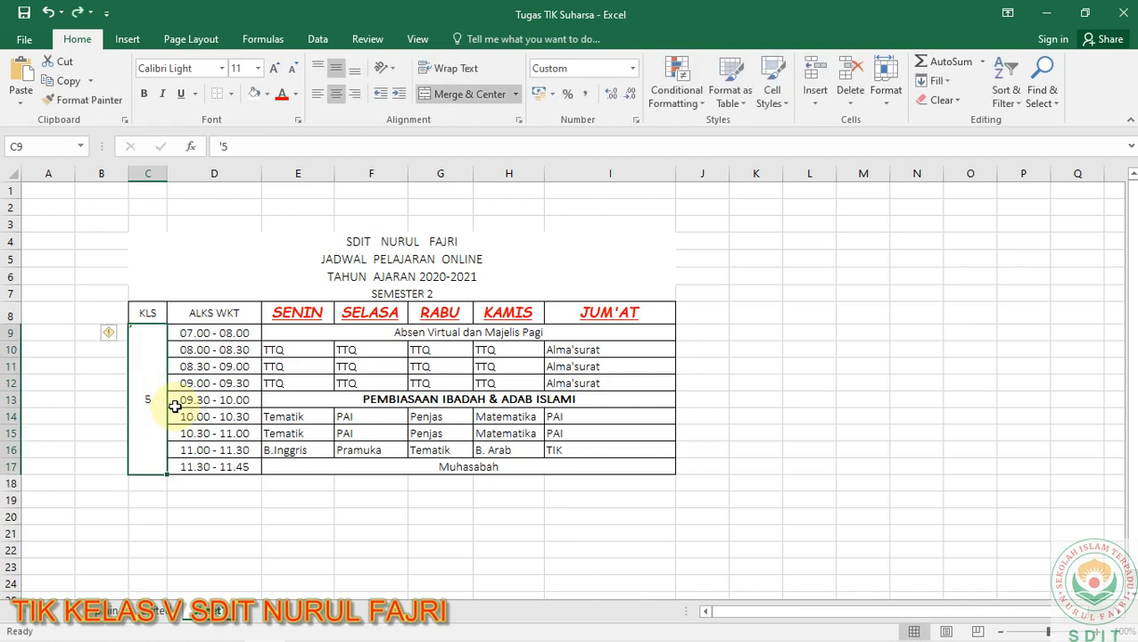
# Edit the class number inside merged cell C9 to 4, keeping its leading apostrophe.
pyautogui.doubleClick(152, 399)
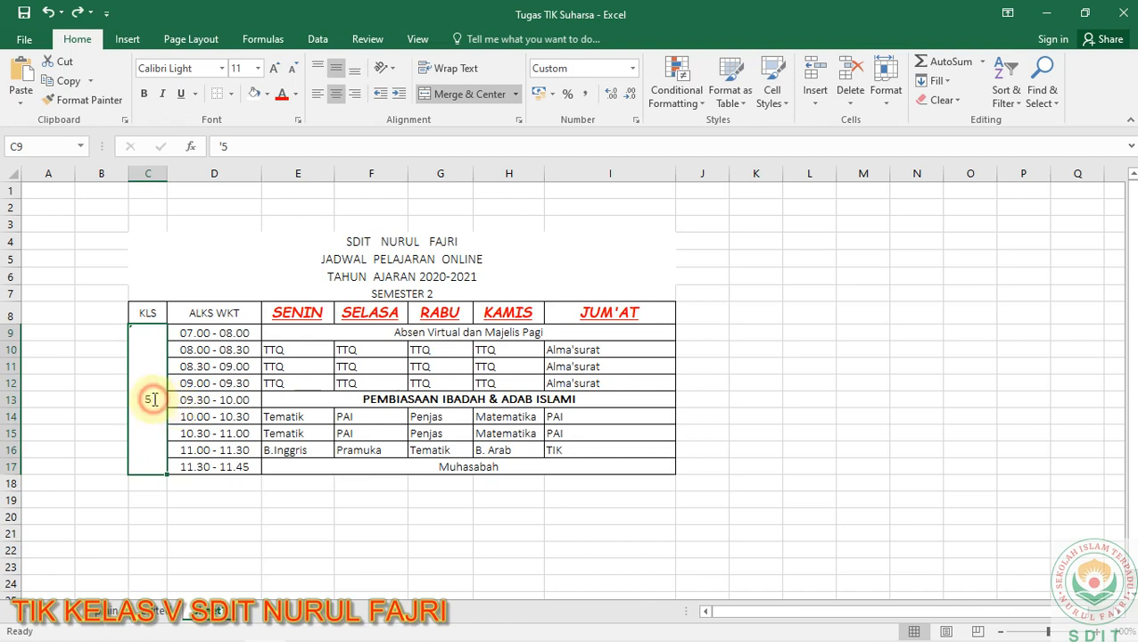
pyautogui.press('BackSpace')
pyautogui.write('5')
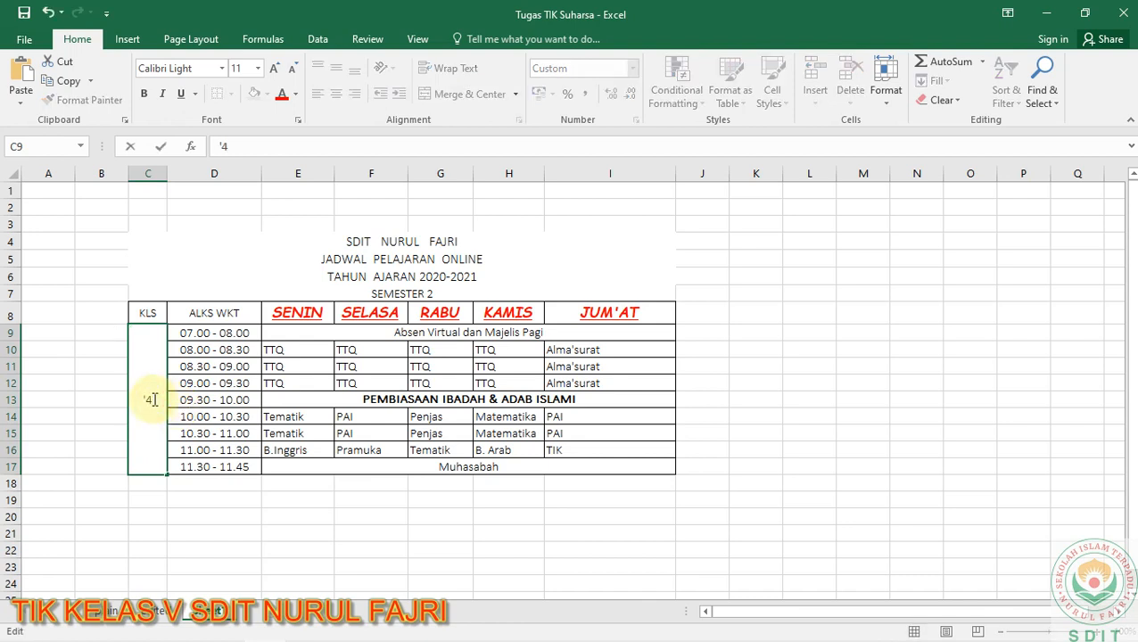
pyautogui.press('Return')
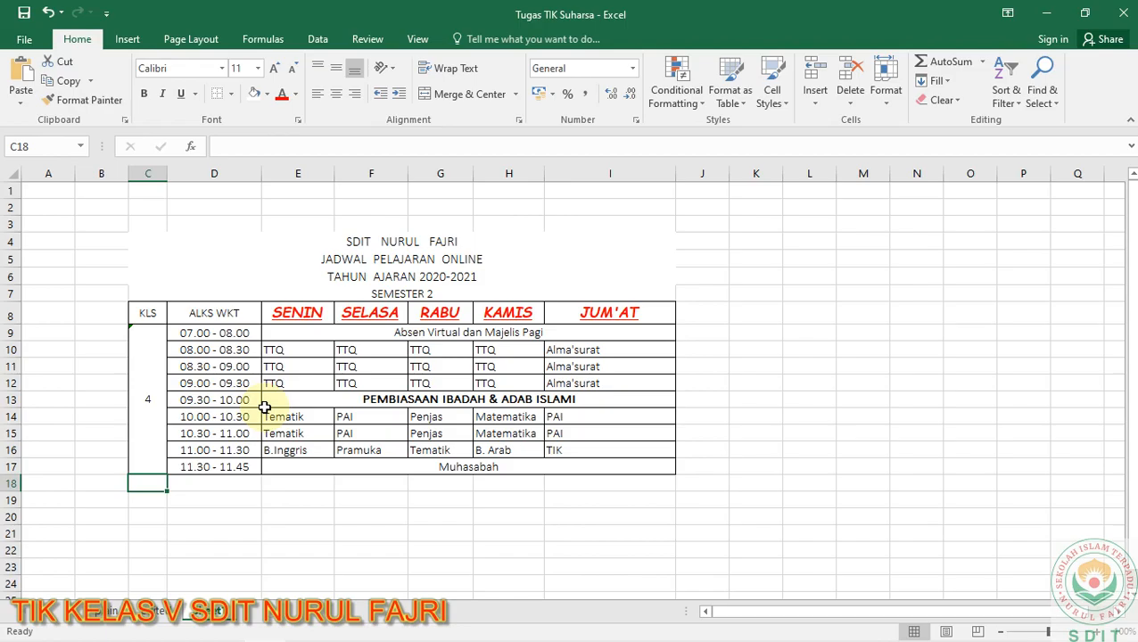
# Switch to the PowerPoint slideshow and reveal the next point on editing text in a cell.
pyautogui.hotkey('alt', 'Tab')
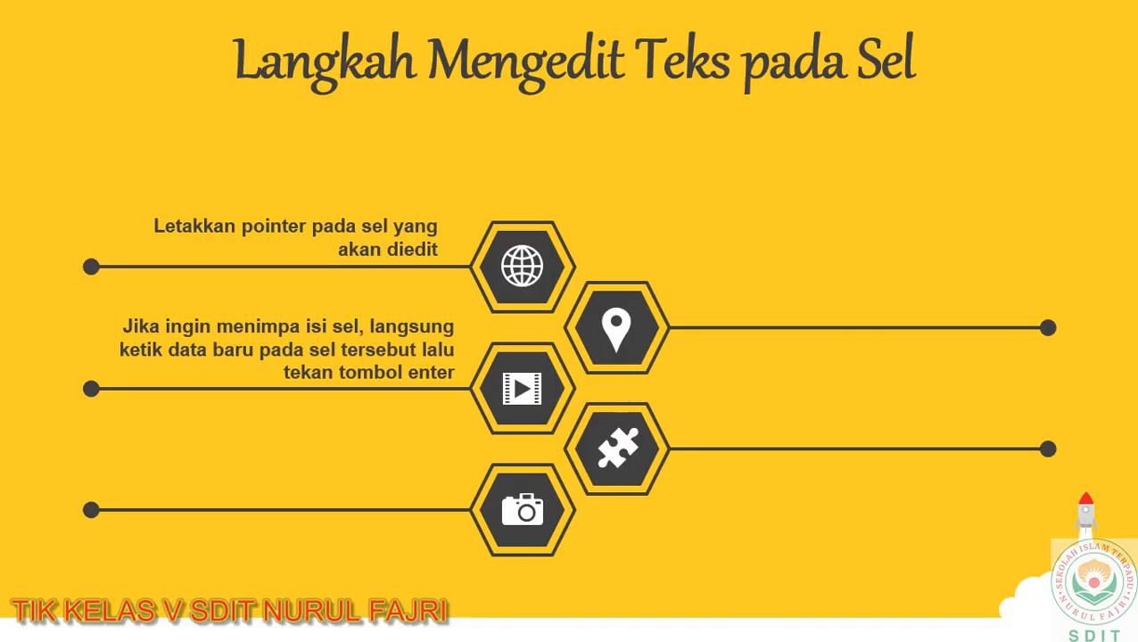
pyautogui.press('Right')
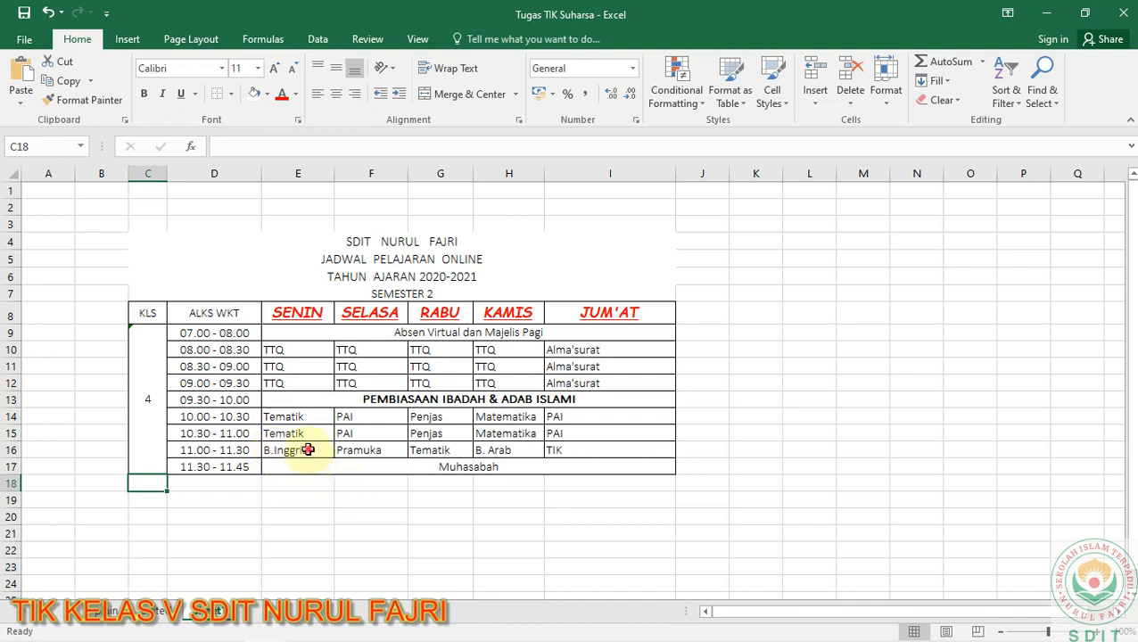
# Select the B.Inggris cell E16, and open the Windows On-Screen Keyboard to examine its keys before closing it.
pyautogui.click(307, 451)
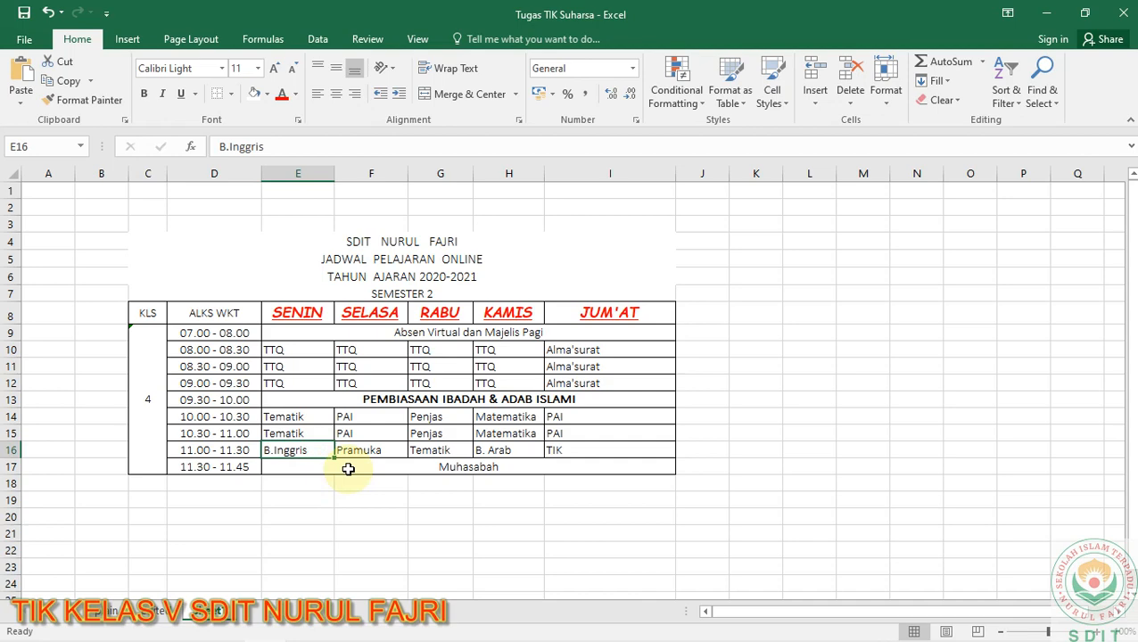
pyautogui.press('super')
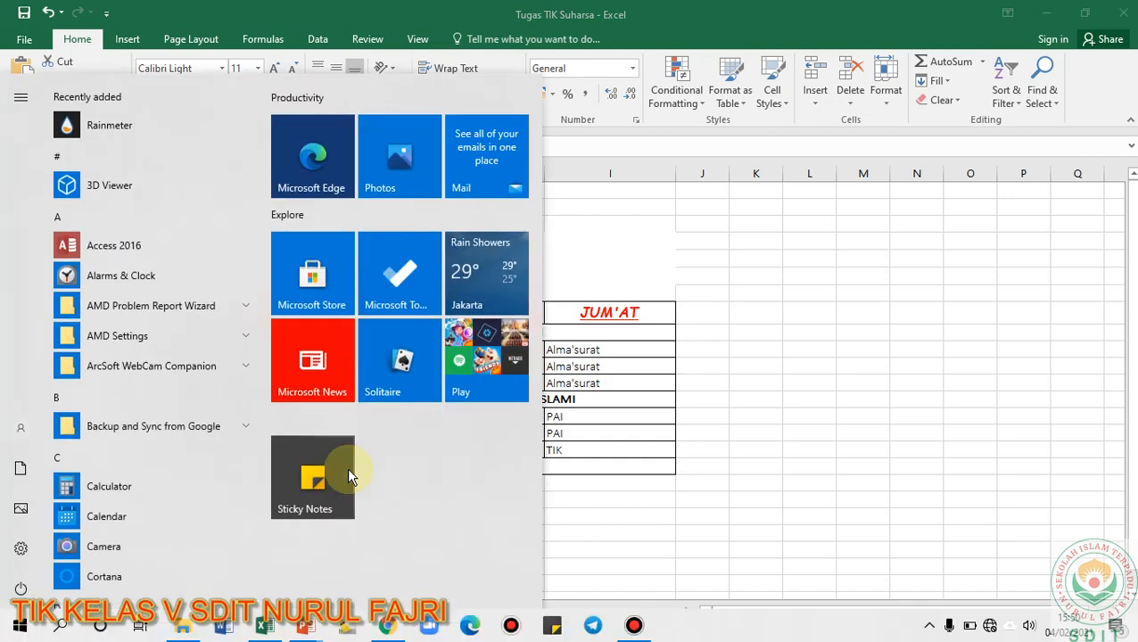
pyautogui.write('ON')
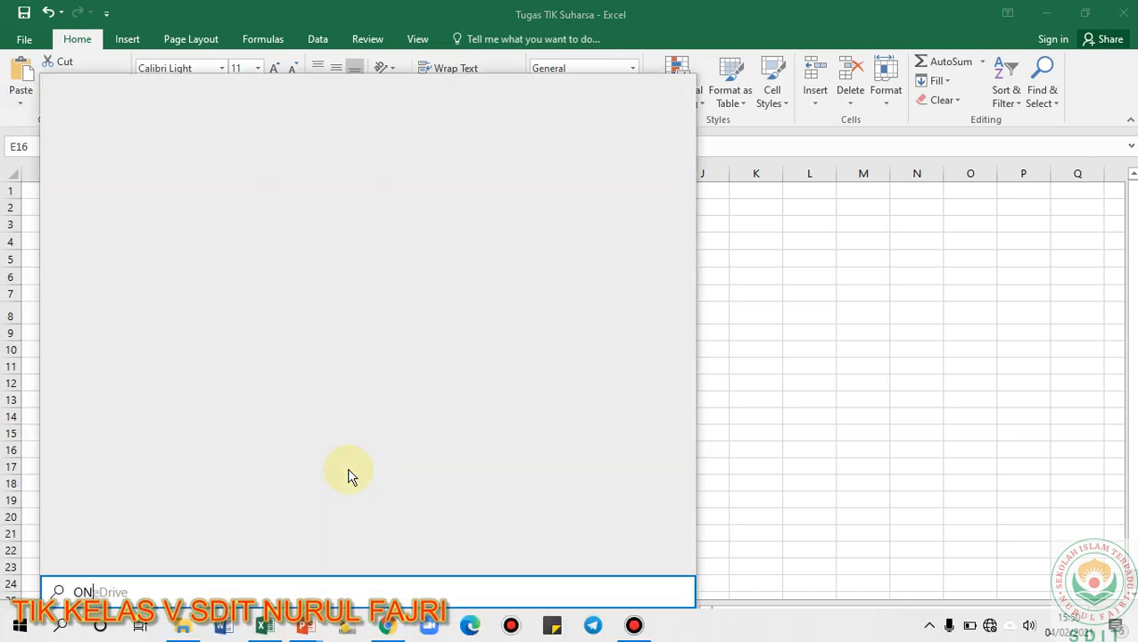
pyautogui.click(243, 243)
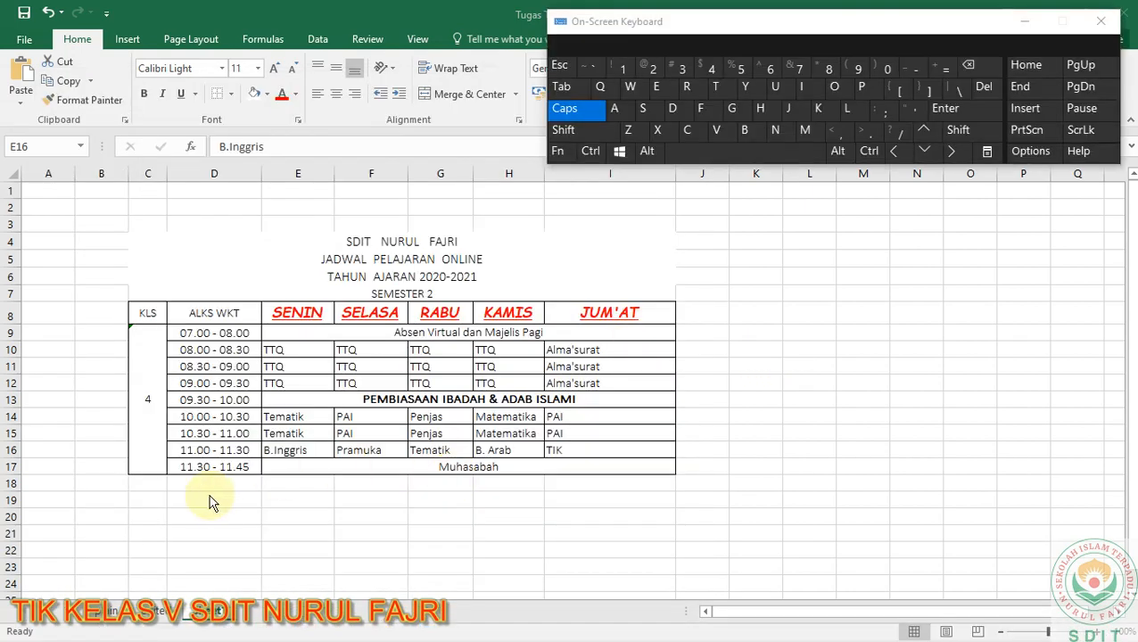
pyautogui.click(282, 452)
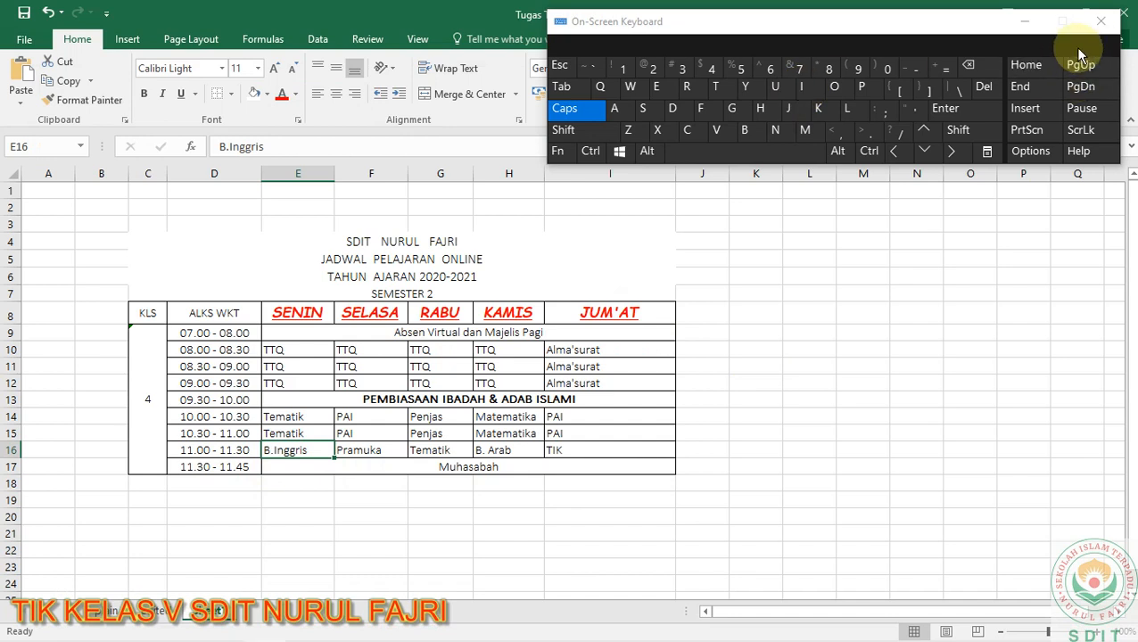
pyautogui.click(1102, 20)
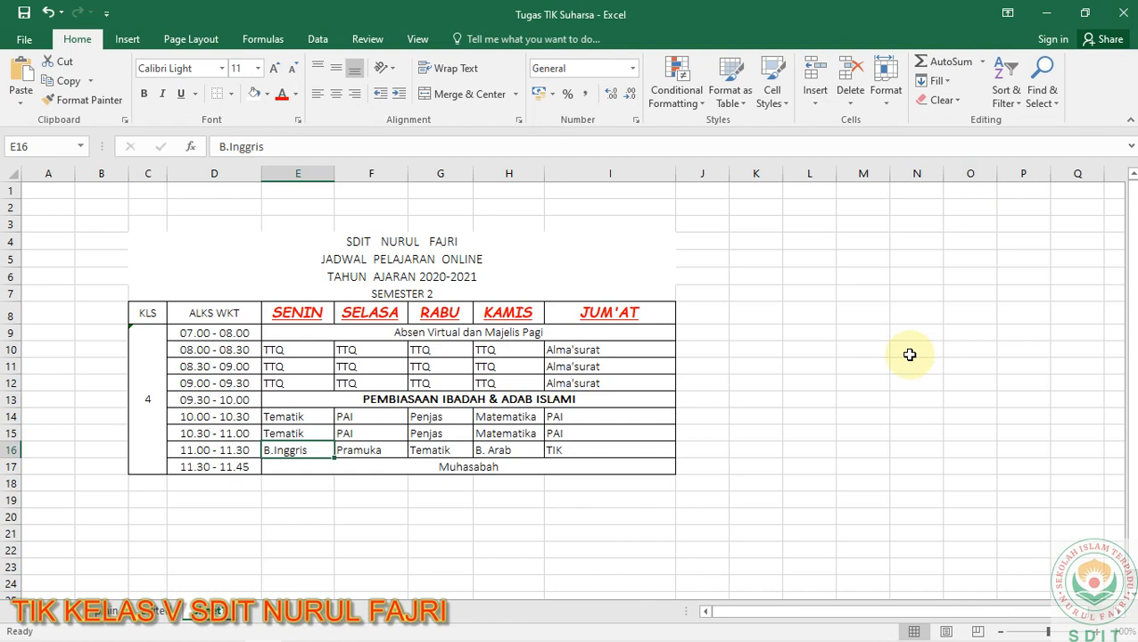
# Try to replace the period in cell E16 with uppercase AHASA, and erase the inserted letters.
pyautogui.press('F2')
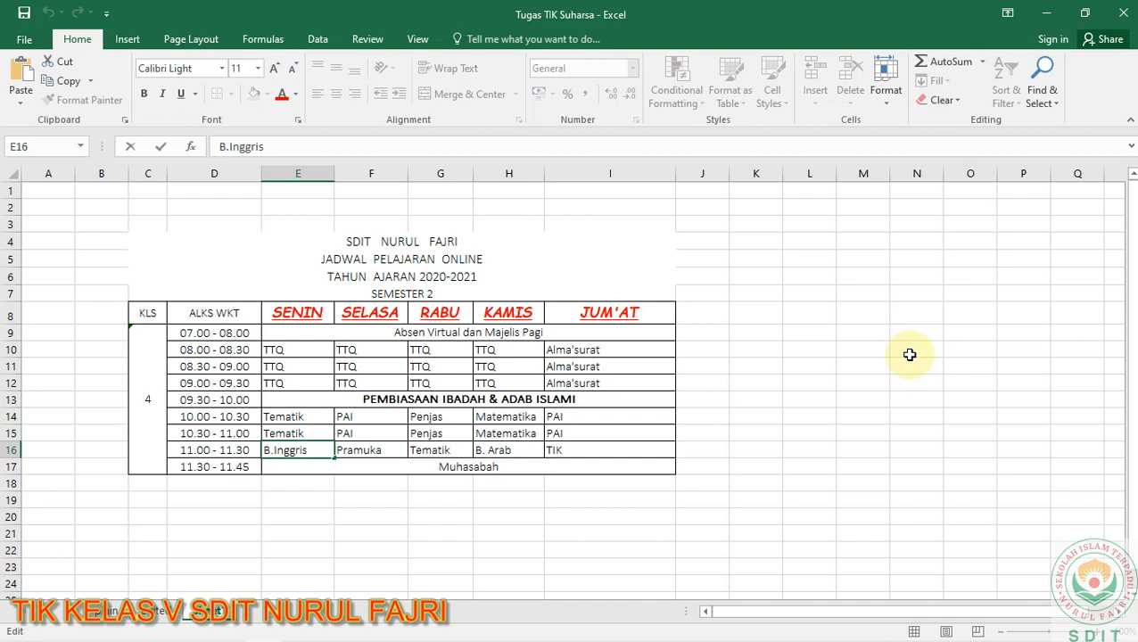
pyautogui.press('Left')
pyautogui.press('Left')
pyautogui.press('Left')
pyautogui.press('Left')
pyautogui.press('Left')
pyautogui.press('Left')
pyautogui.press('Left')
pyautogui.press('BackSpace')
pyautogui.write('AHASA')
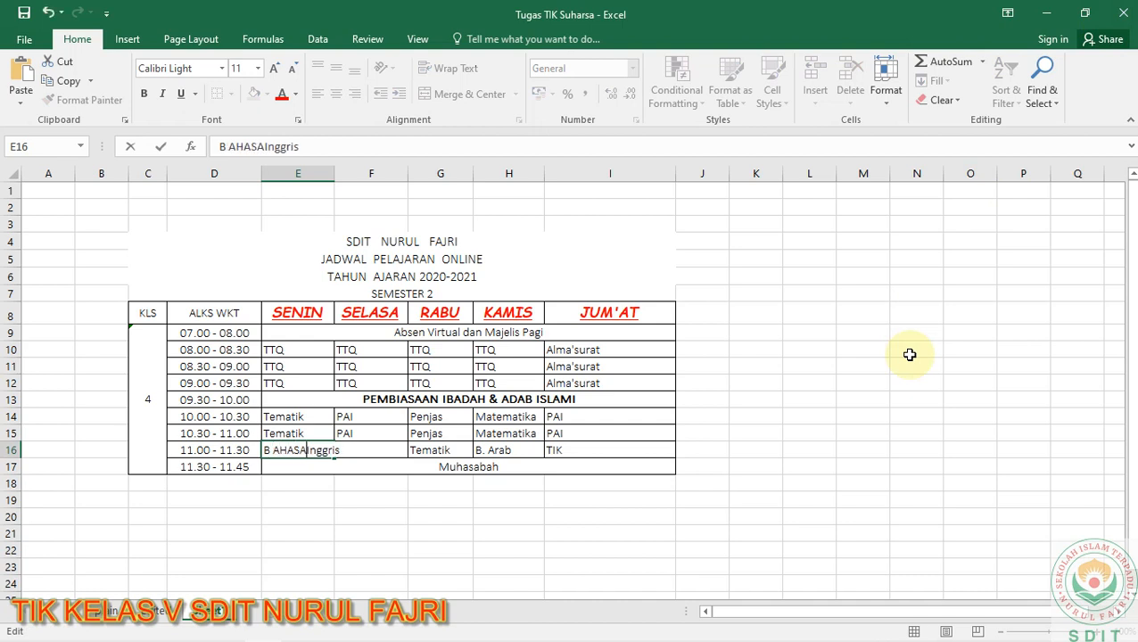
pyautogui.press('BackSpace')
pyautogui.press('BackSpace')
pyautogui.press('BackSpace')
pyautogui.press('BackSpace')
pyautogui.press('BackSpace')
pyautogui.press('BackSpace')
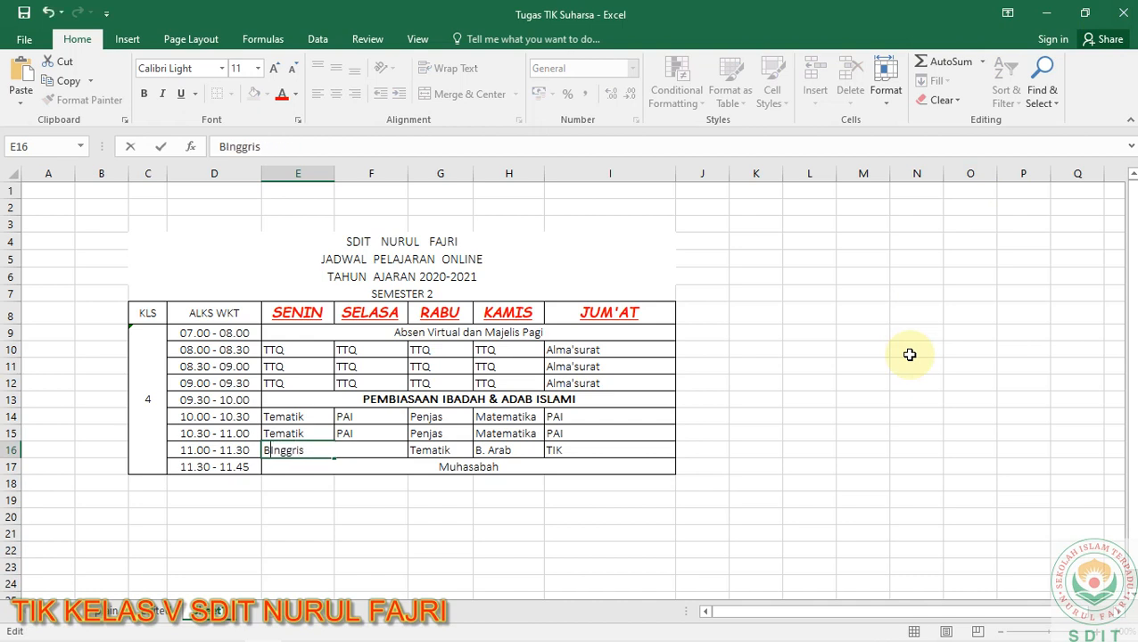
# Complete the entry in cell E16 as Bahasa Inggris, and undo that edit.
pyautogui.write('ahasa')
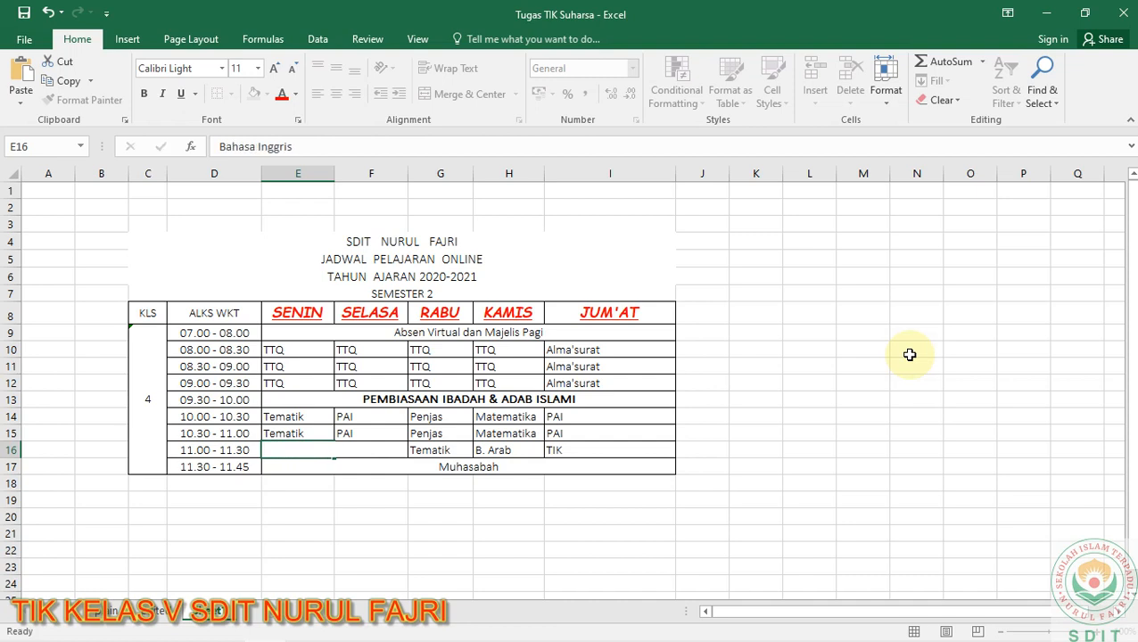
pyautogui.press('Return')
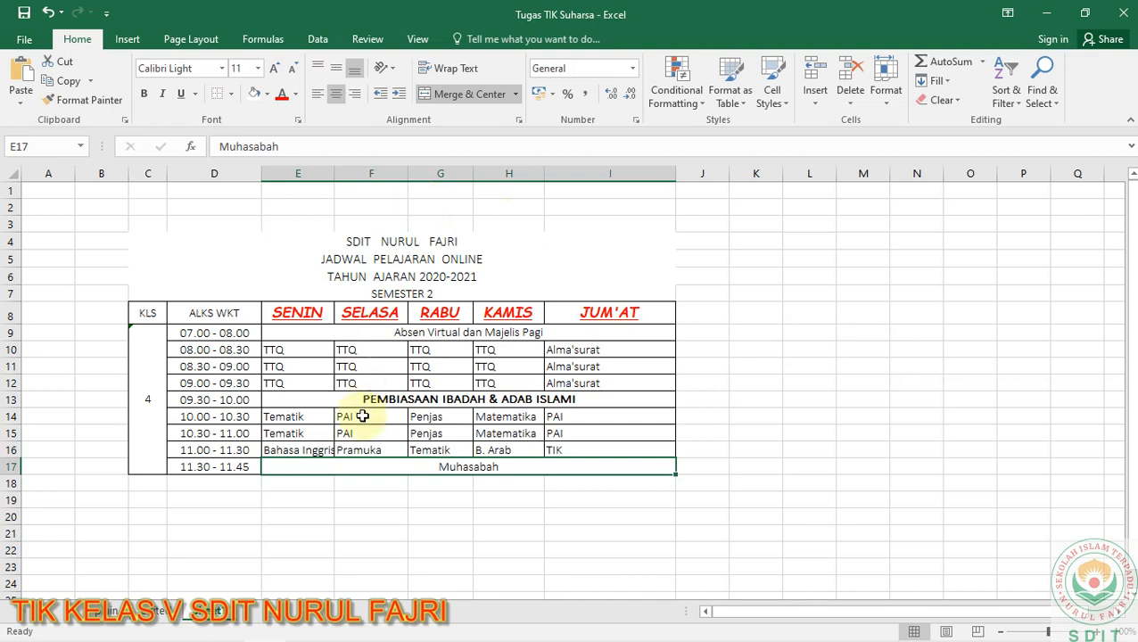
pyautogui.hotkey('ctrl', 'z')
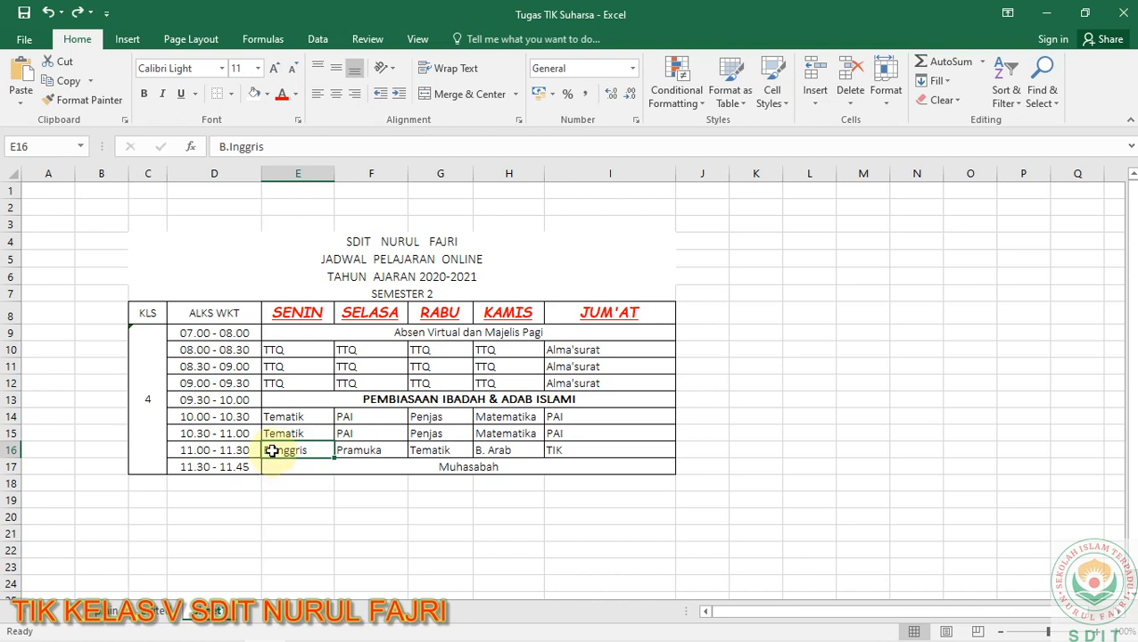
# Edit part of the text in cell E16 so that B.Inggris is written out as Bahasa Inggris.
pyautogui.doubleClick(272, 451)
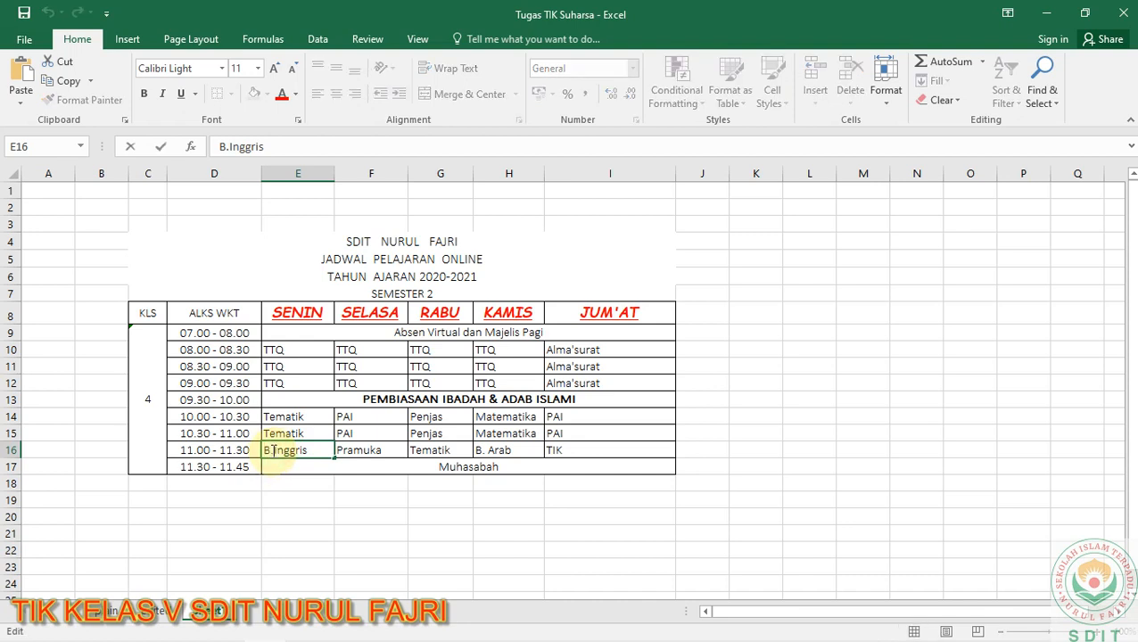
pyautogui.press('BackSpace')
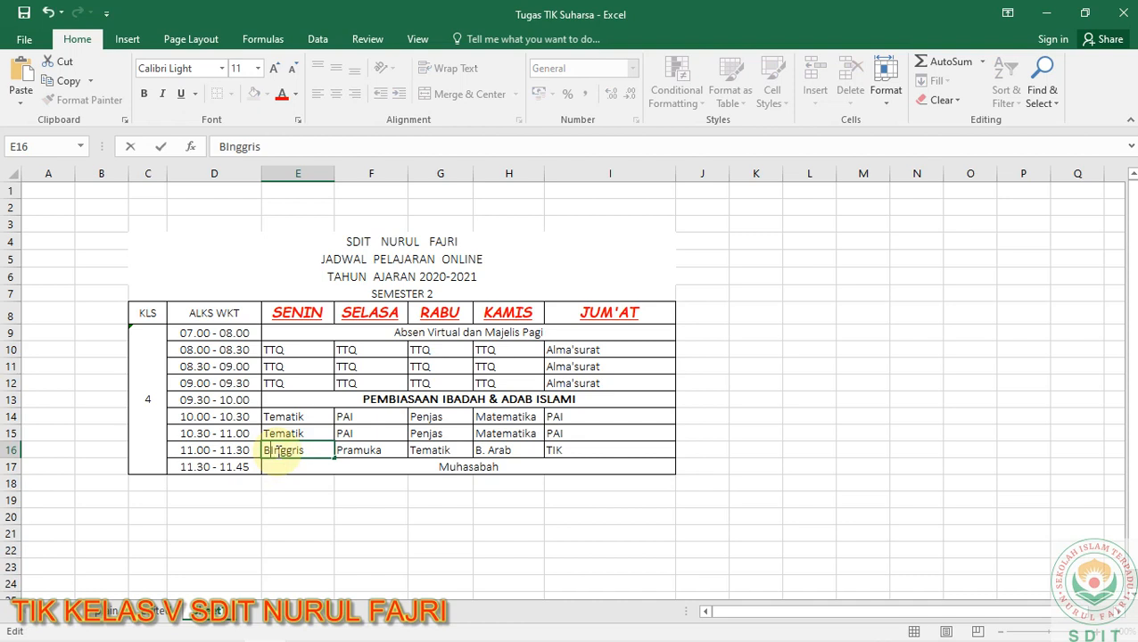
pyautogui.write('ahasa')
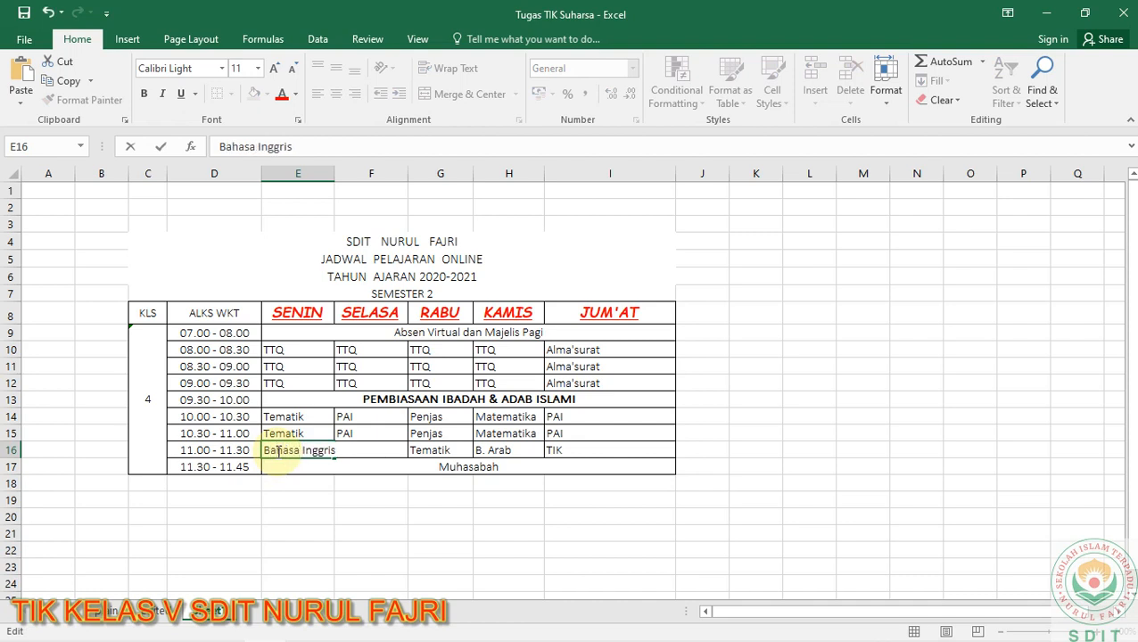
pyautogui.press('Return')
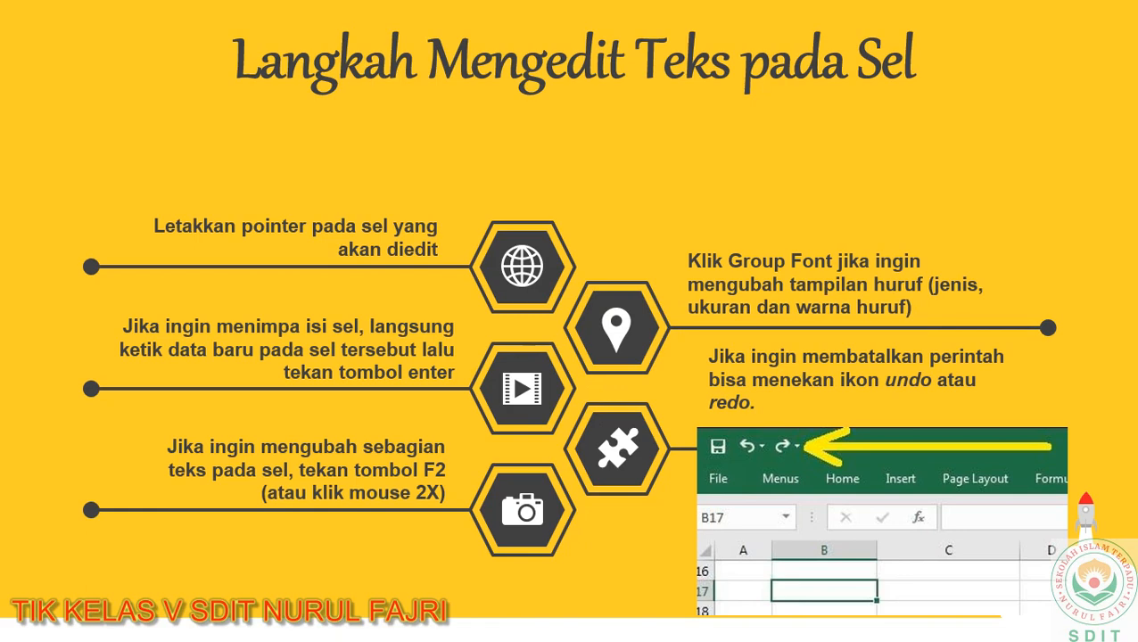
# Return to the Excel schedule and auto-fit the width of column E to the Bahasa Inggris entry.
pyautogui.hotkey('alt', 'Tab')
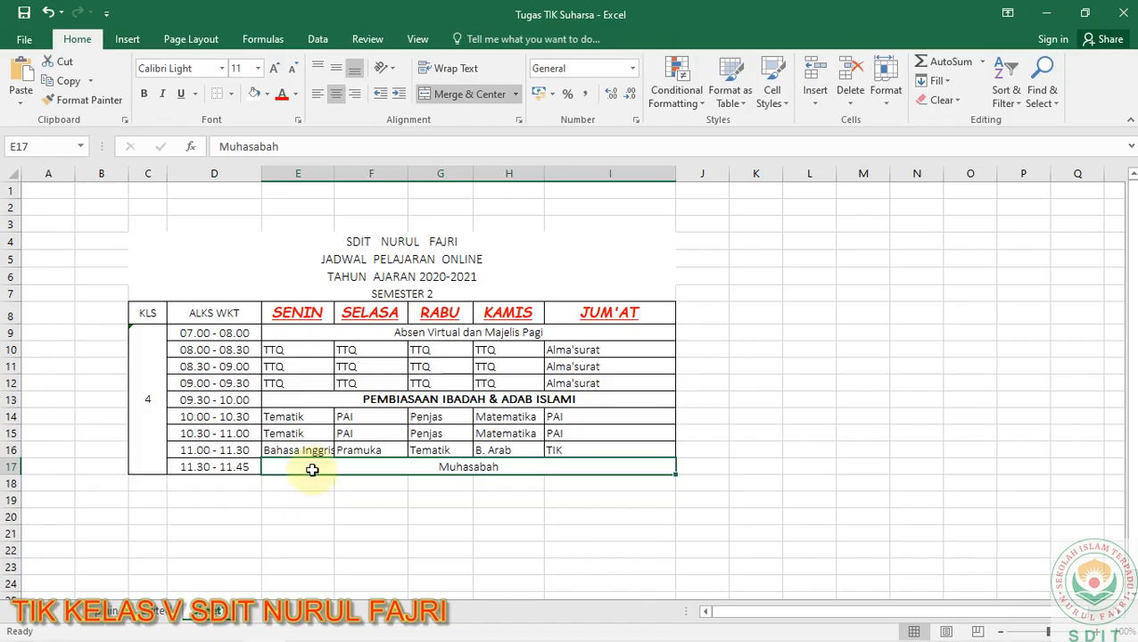
pyautogui.click(302, 451)
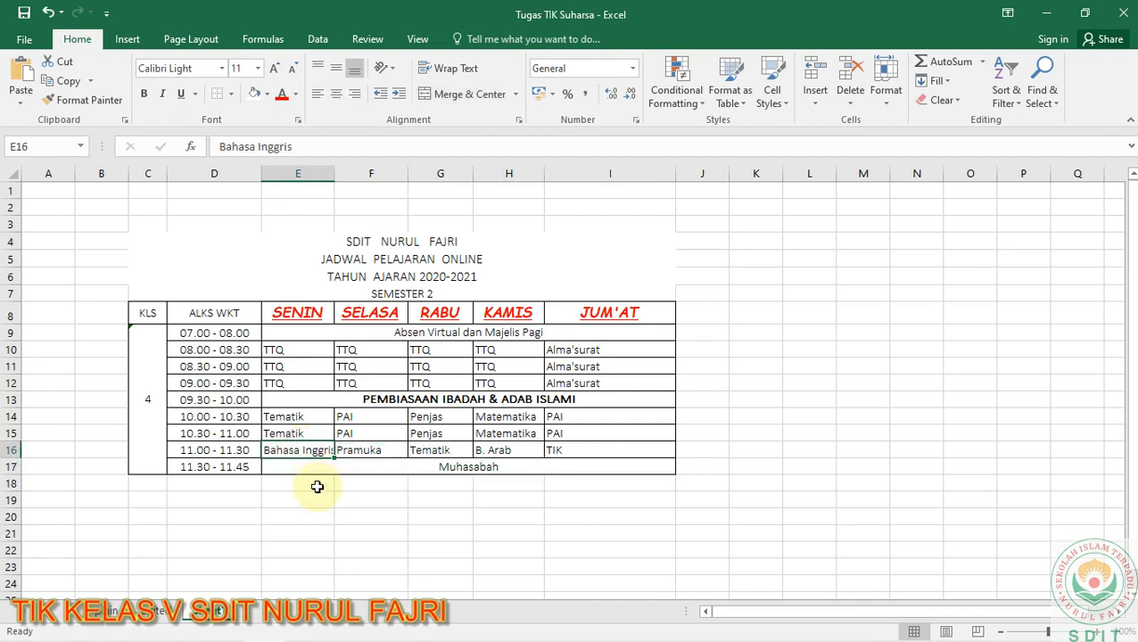
pyautogui.doubleClick(335, 175)
pyautogui.click(403, 465)
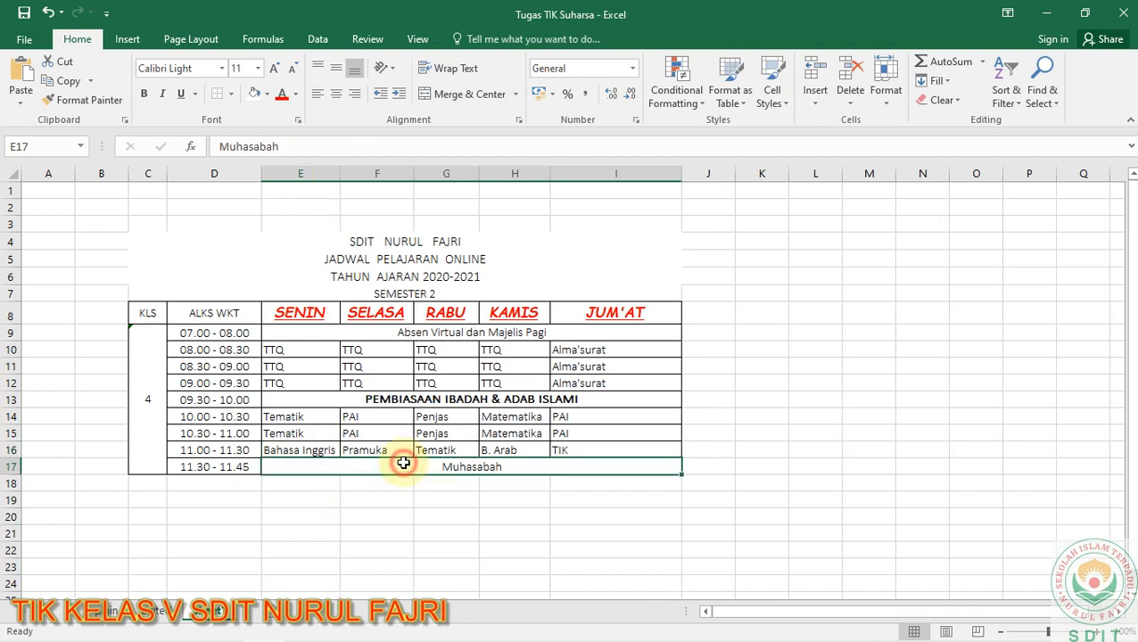
# Undo the column E width change and the Bahasa Inggris edit in cell E16, restoring the text edit with Redo.
pyautogui.click(304, 452)
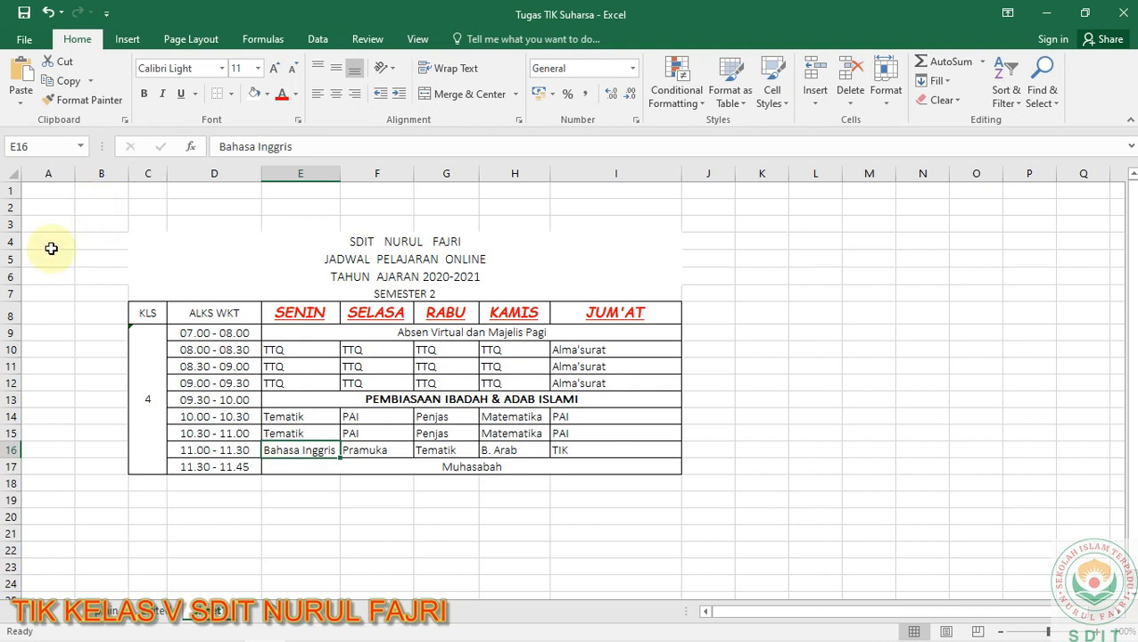
pyautogui.click(48, 12)
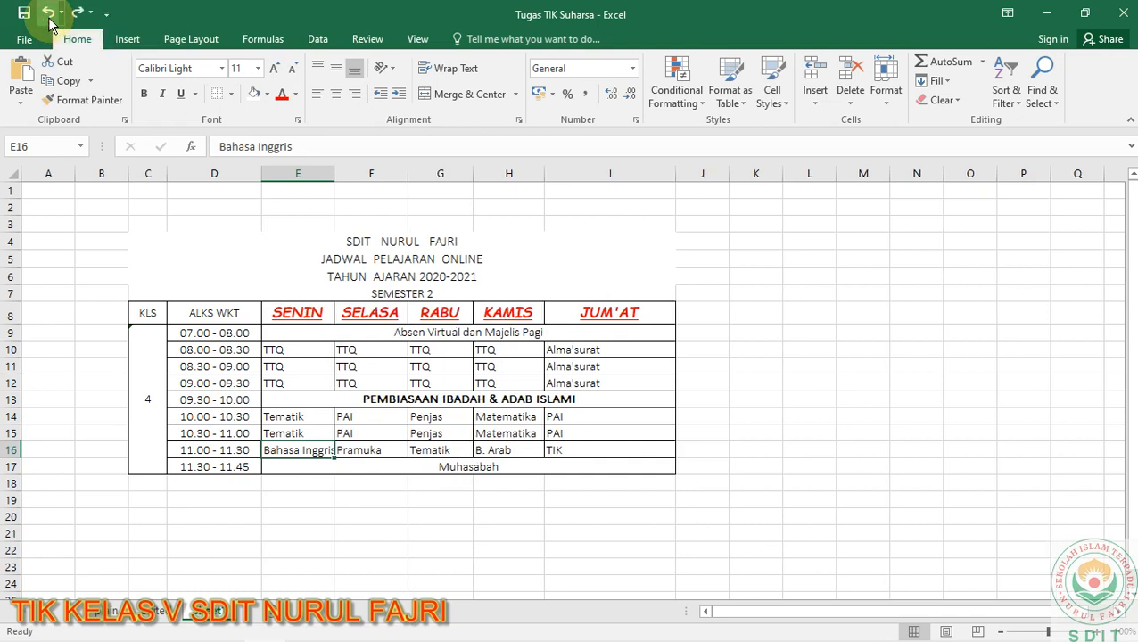
pyautogui.click(49, 16)
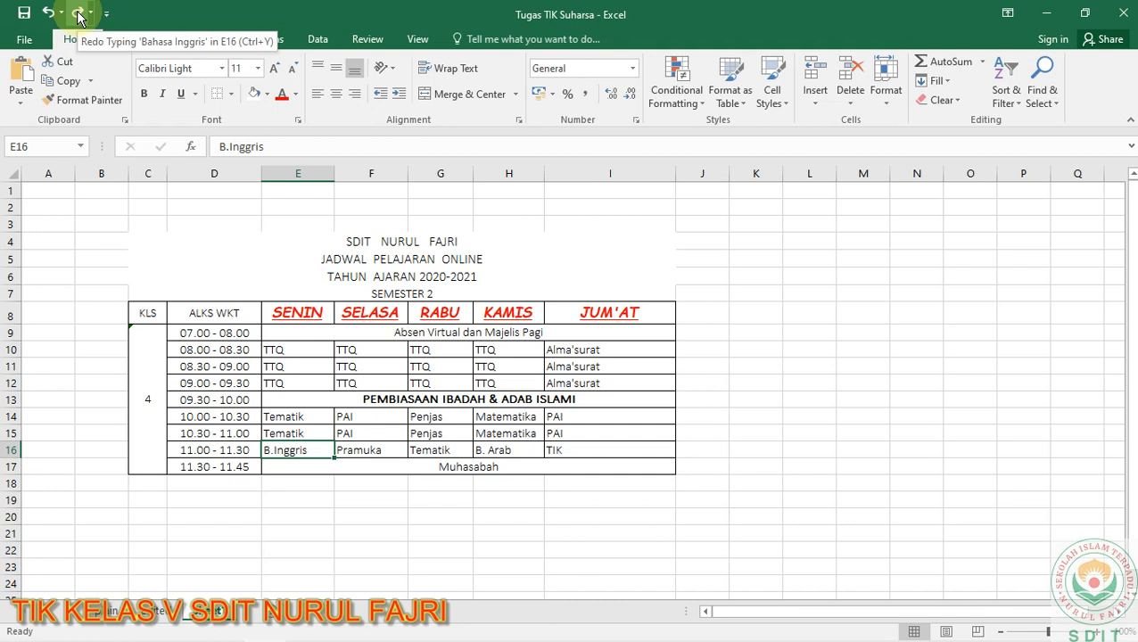
pyautogui.click(79, 14)
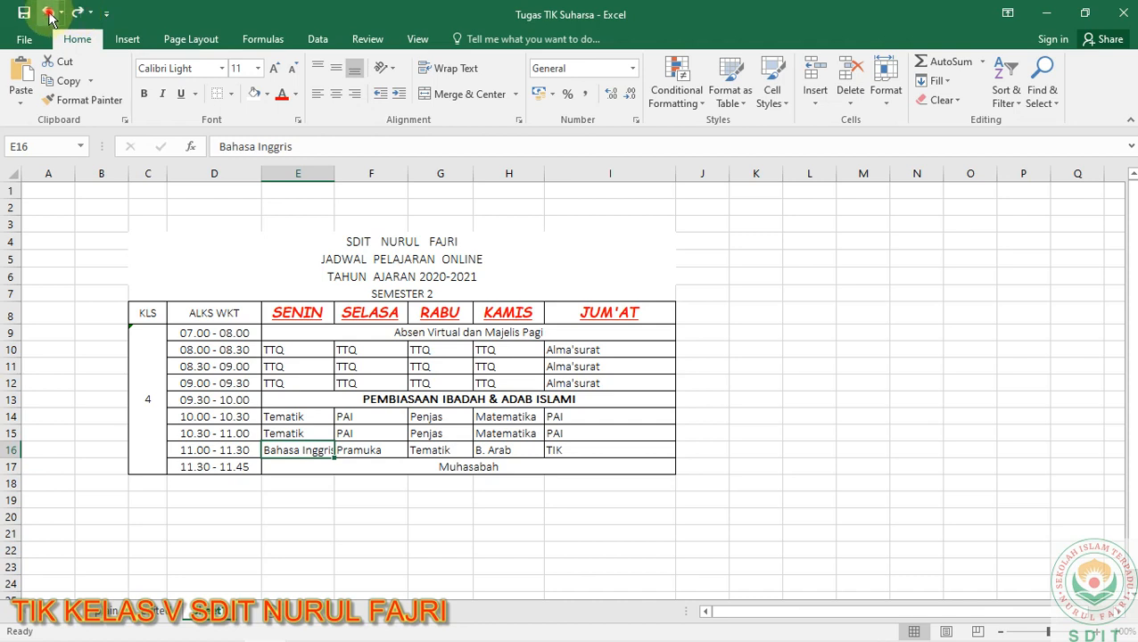
# Undo and redo the Bahasa Inggris edit in cell E16 two more times, ending on the redone entry.
pyautogui.click(49, 14)
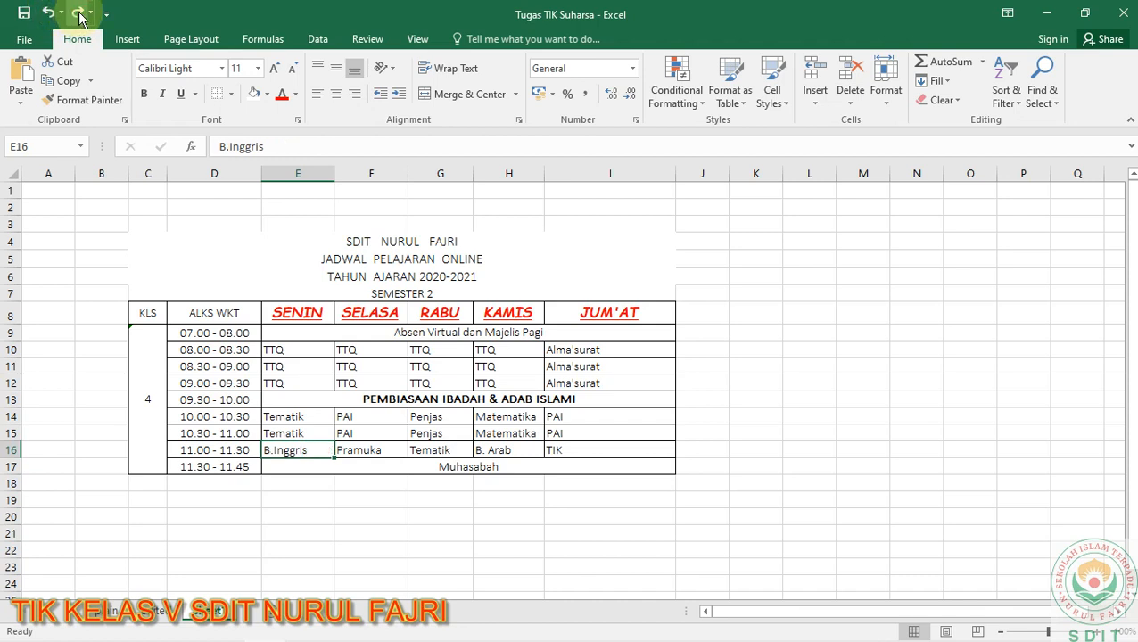
pyautogui.click(78, 15)
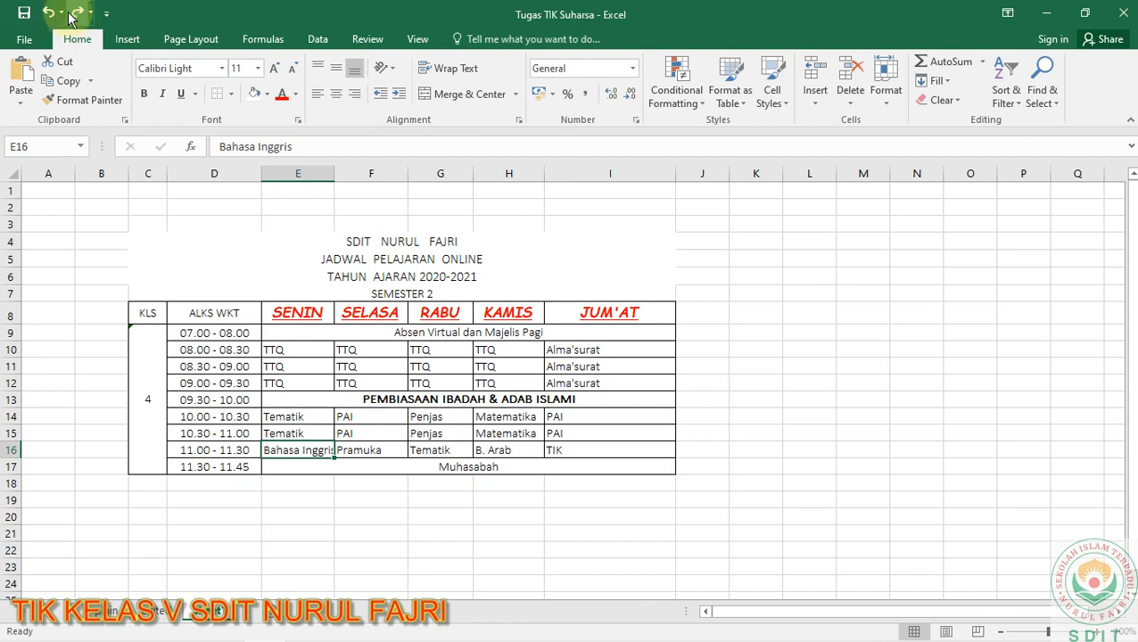
pyautogui.click(50, 13)
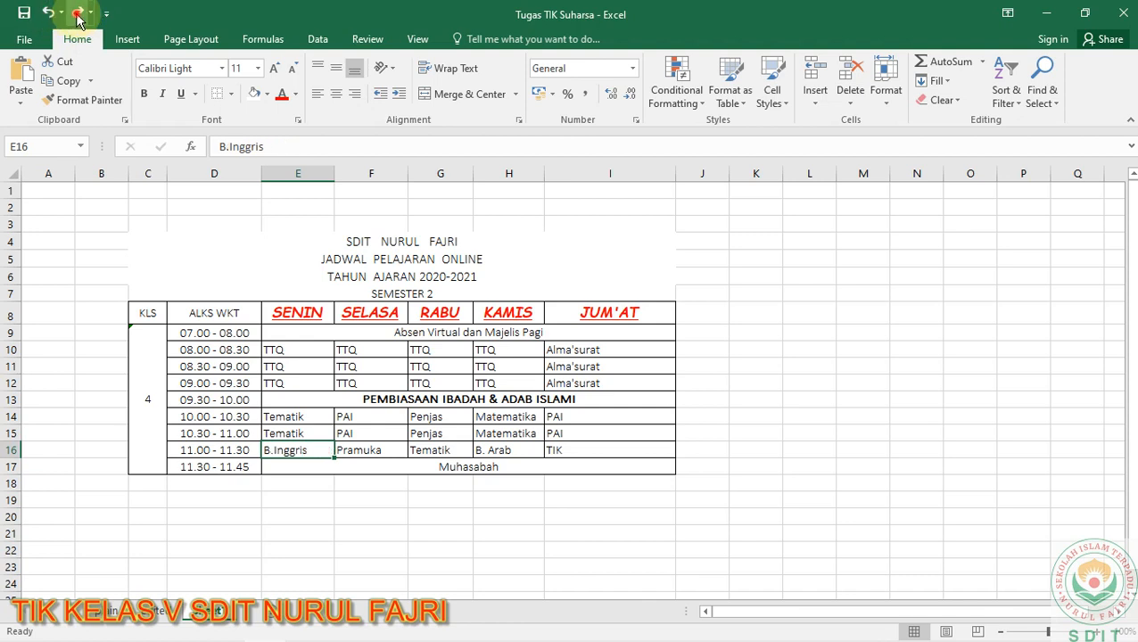
pyautogui.click(78, 14)
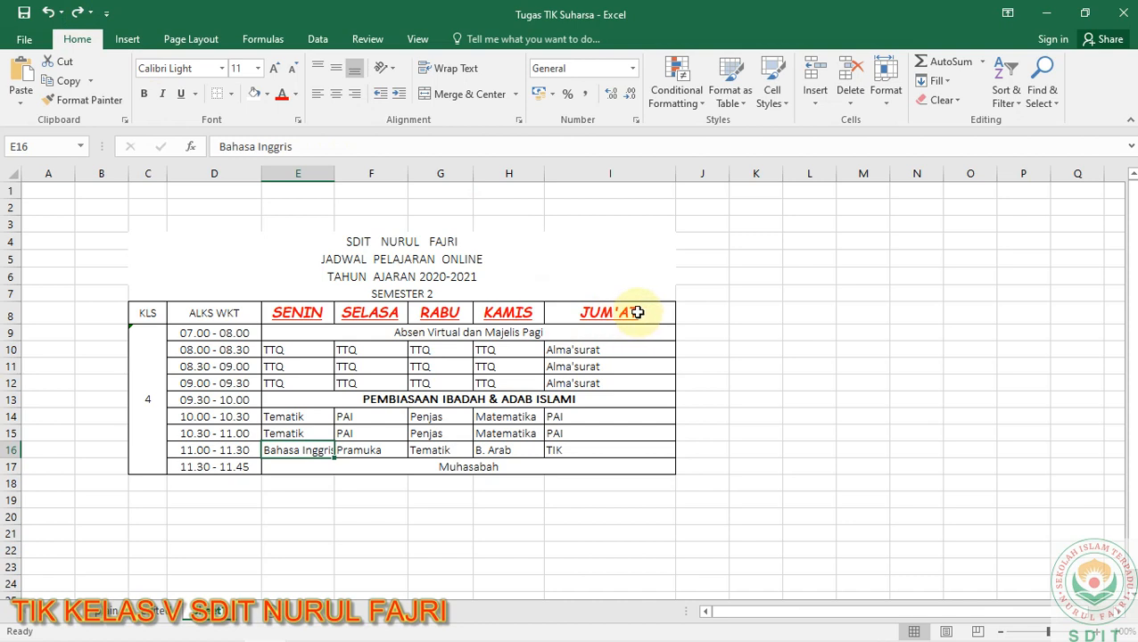
# Edit the existing TIK entry in cell I16 so that it reads TIK 2.
pyautogui.doubleClick(578, 450)
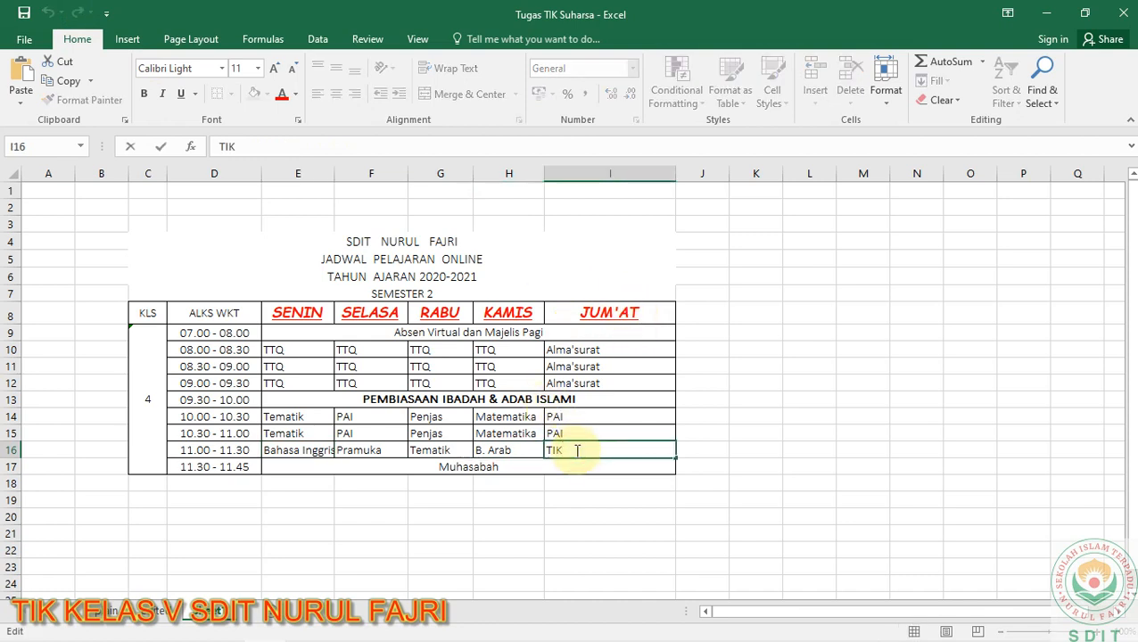
pyautogui.write('2')
pyautogui.press('Return')
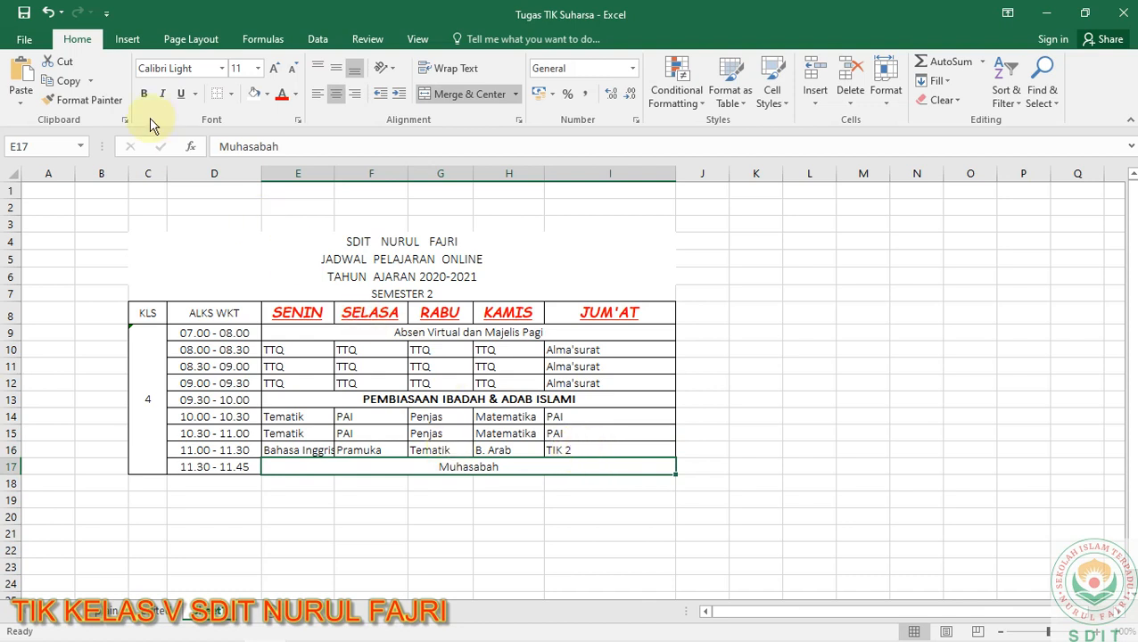
# Undo the TIK 2 edit in cell I16, redo it, and select the empty cell D3.
pyautogui.click(49, 13)
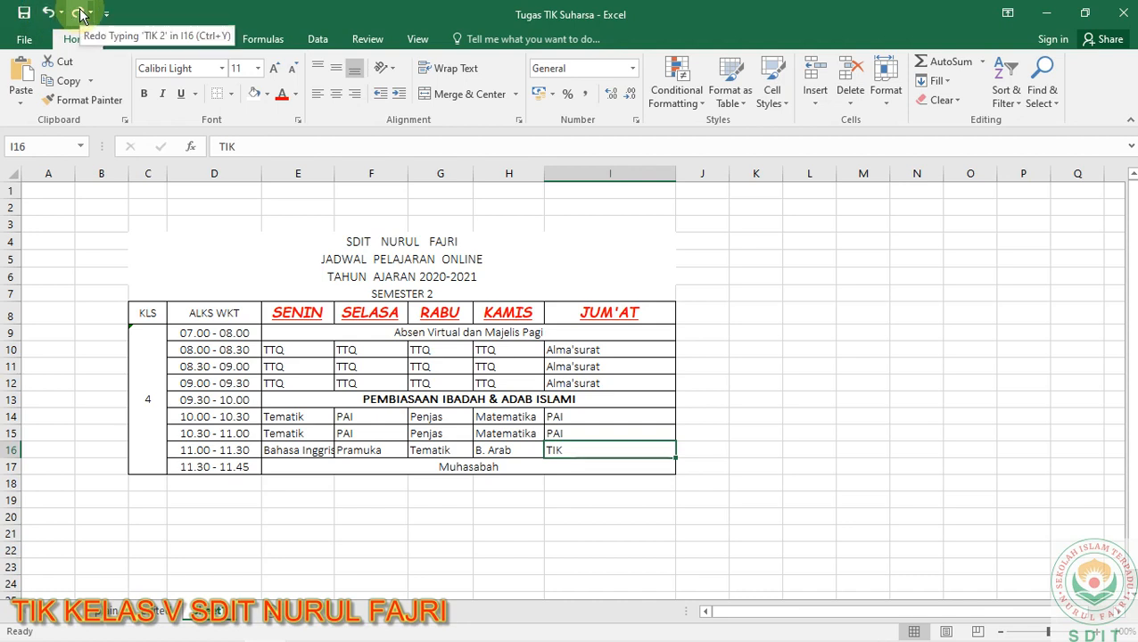
pyautogui.click(79, 13)
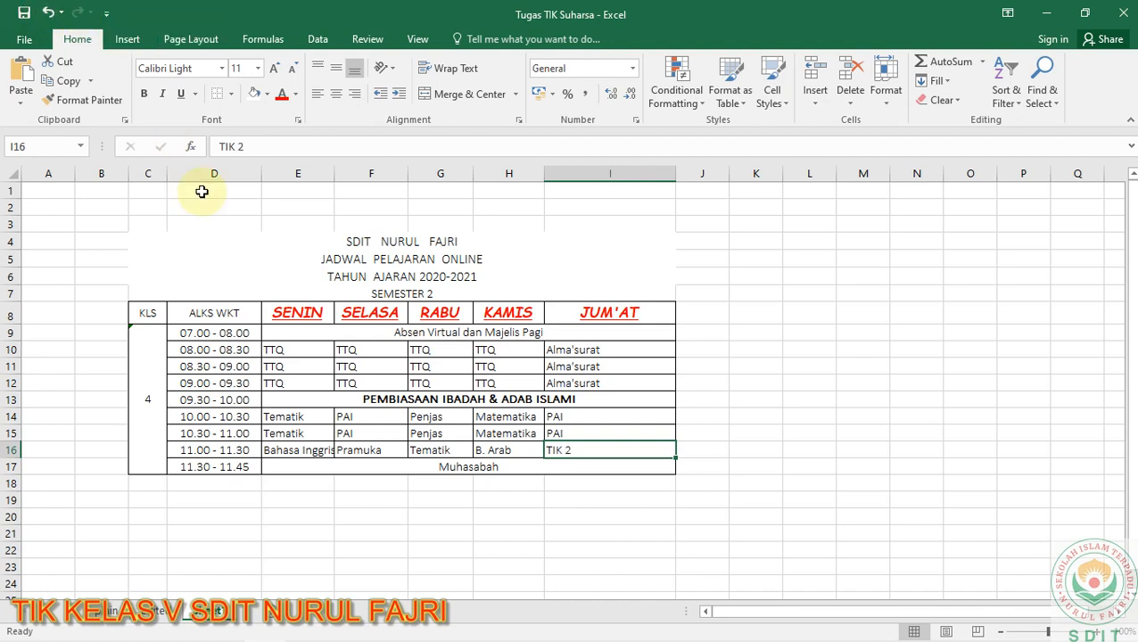
pyautogui.click(212, 220)
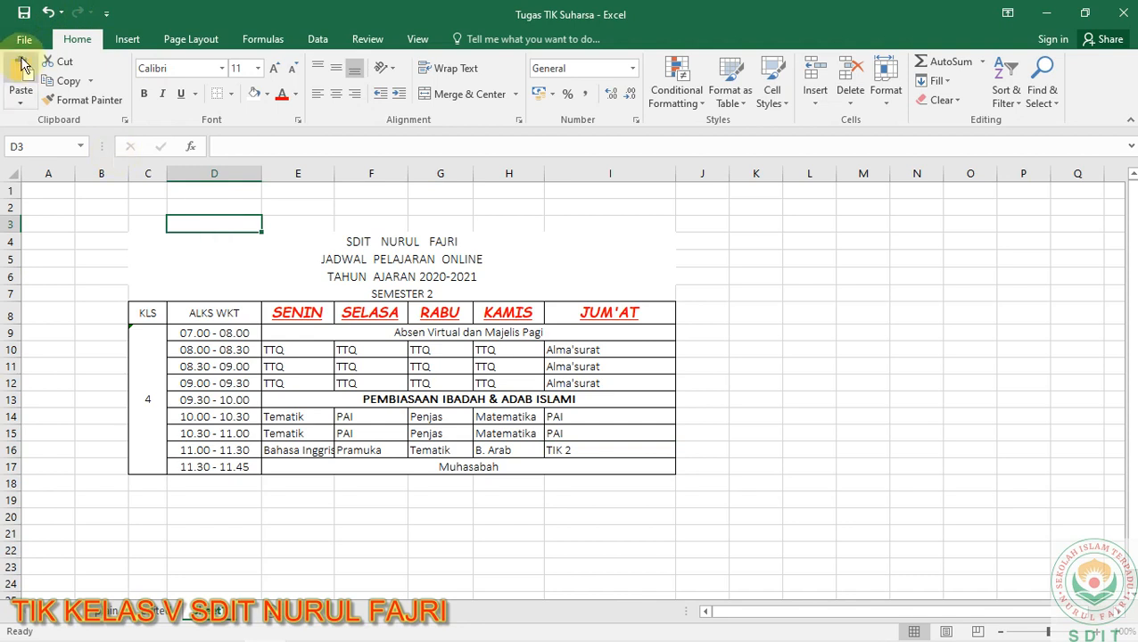